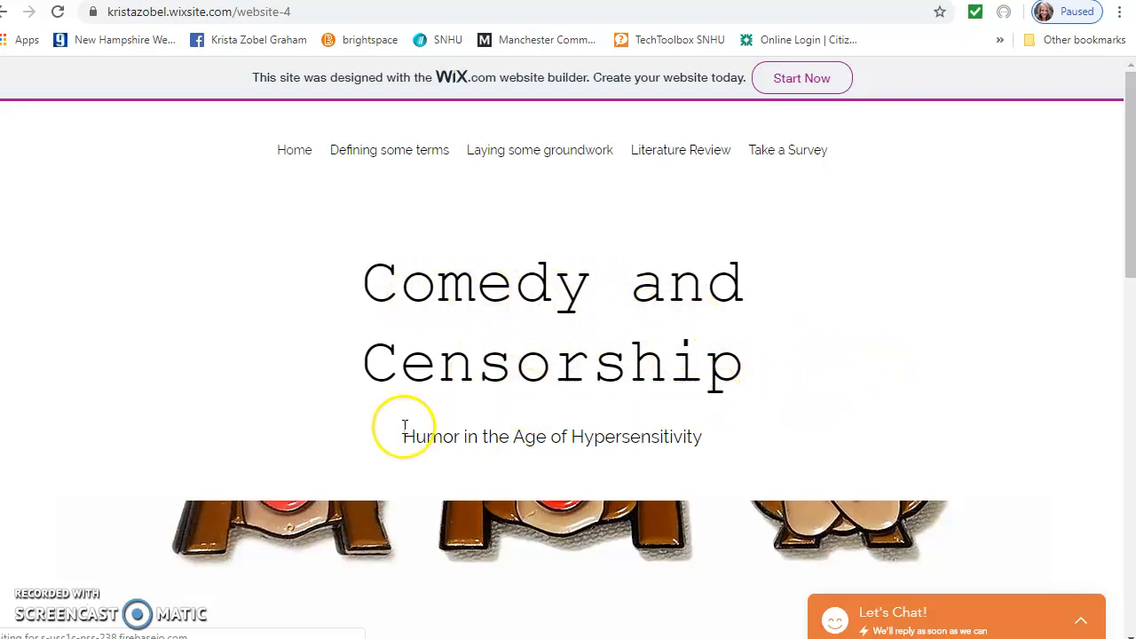
scroll(768, 444, down, 3)
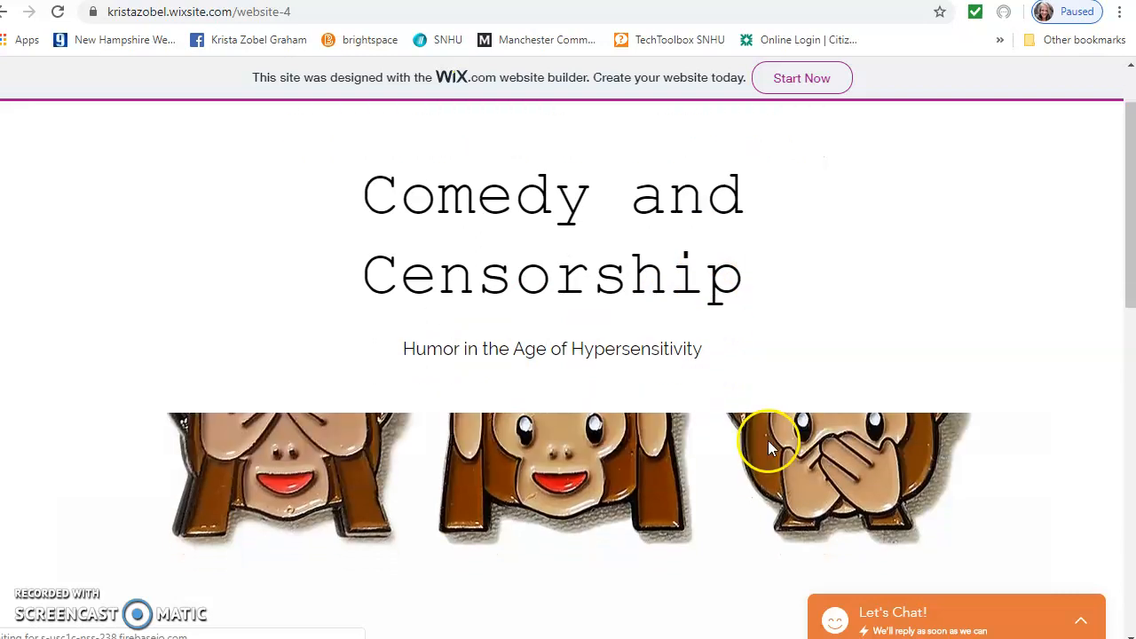
scroll(710, 423, down, 5)
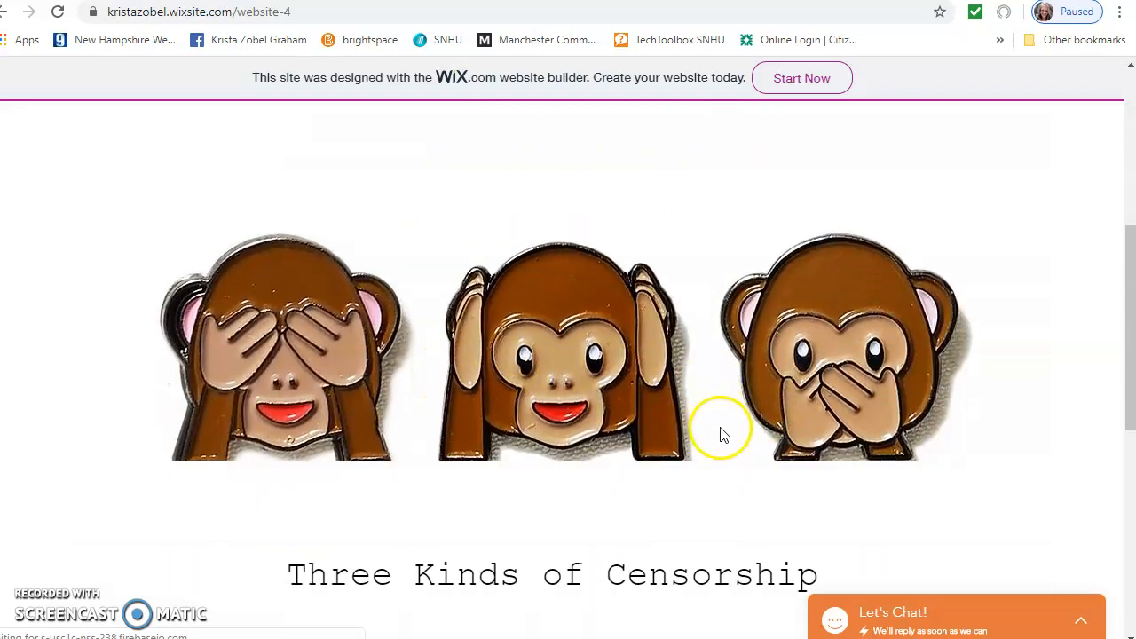
scroll(811, 436, down, 2)
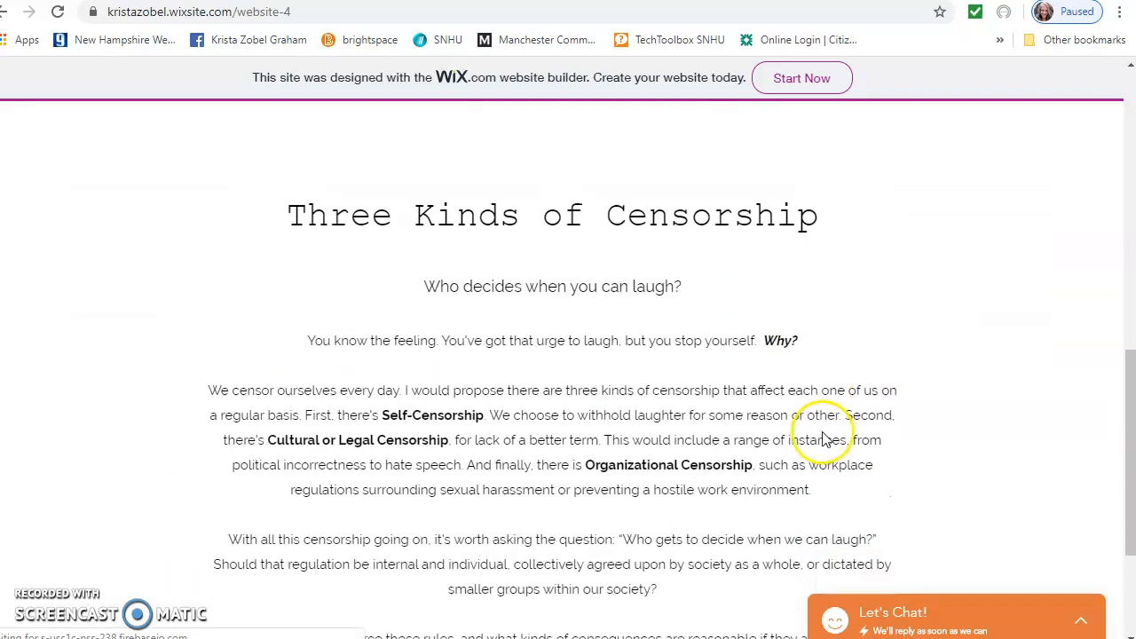
scroll(825, 436, down, 1)
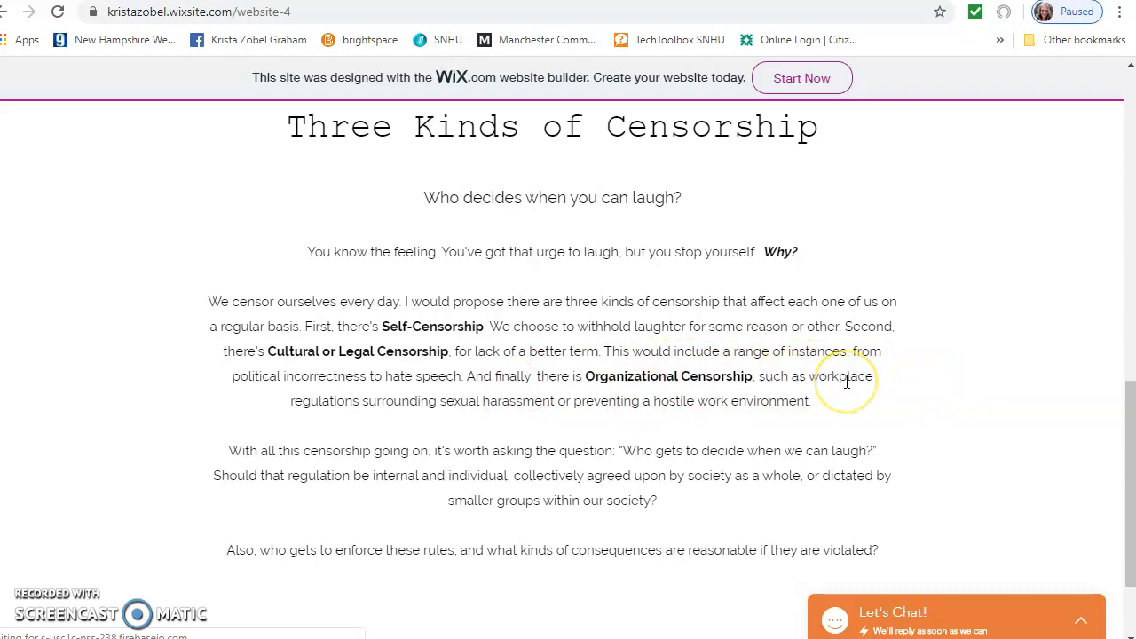
scroll(847, 380, down, 1)
scroll(847, 379, up, 2)
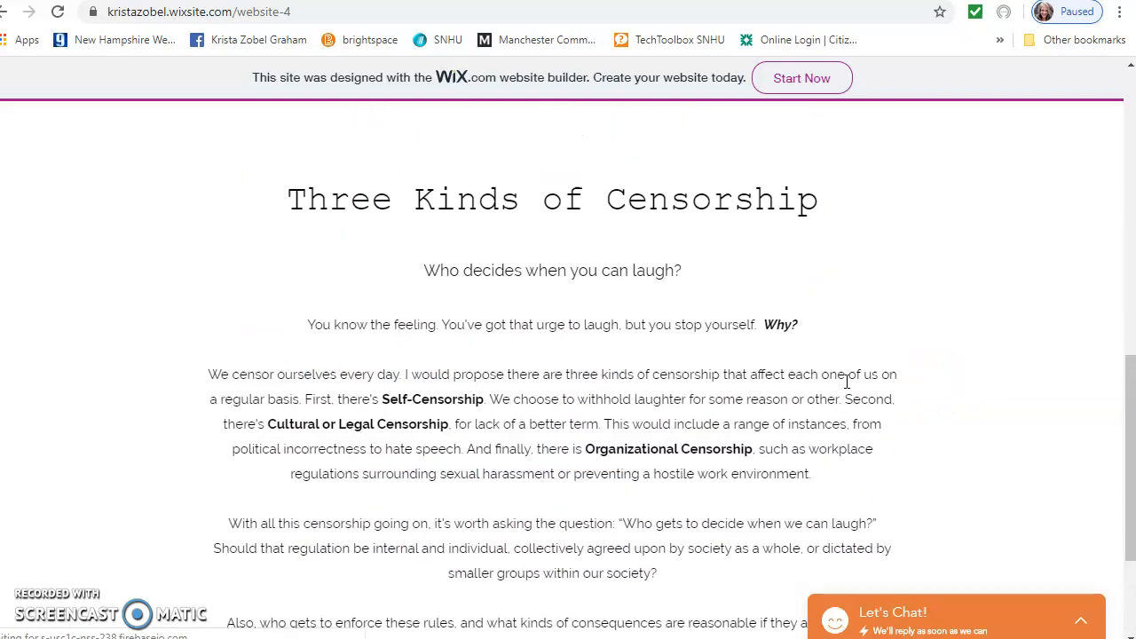
scroll(846, 380, up, 1)
scroll(845, 388, up, 8)
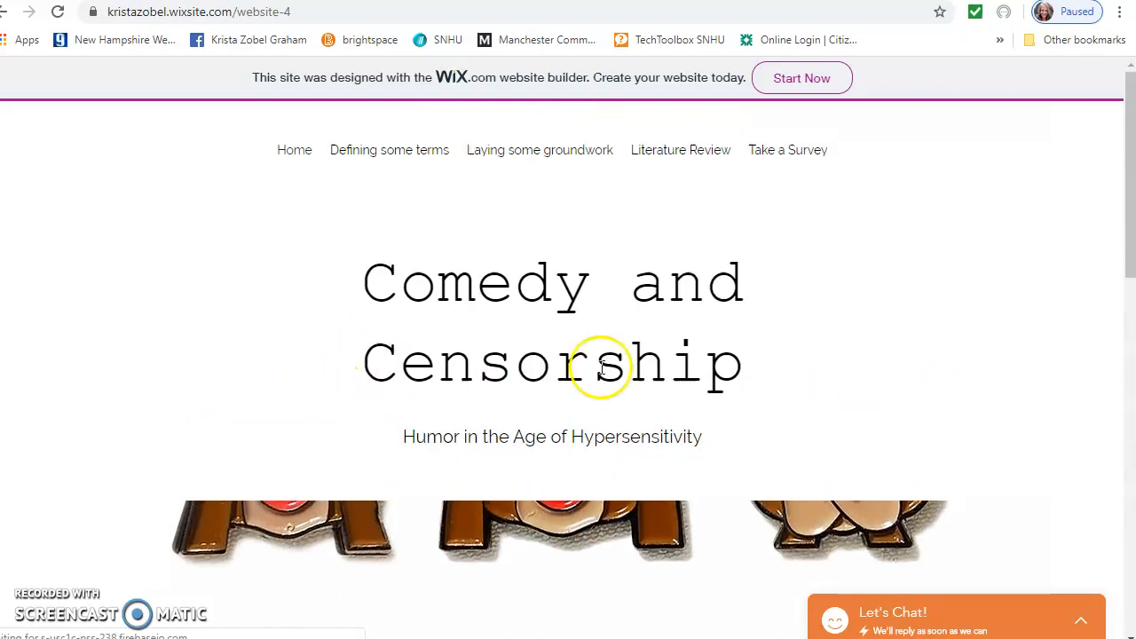
Confirm the Defining some terms page's Censor link reaches Merriam-Webster, then open Laying some groundwork
click(390, 151)
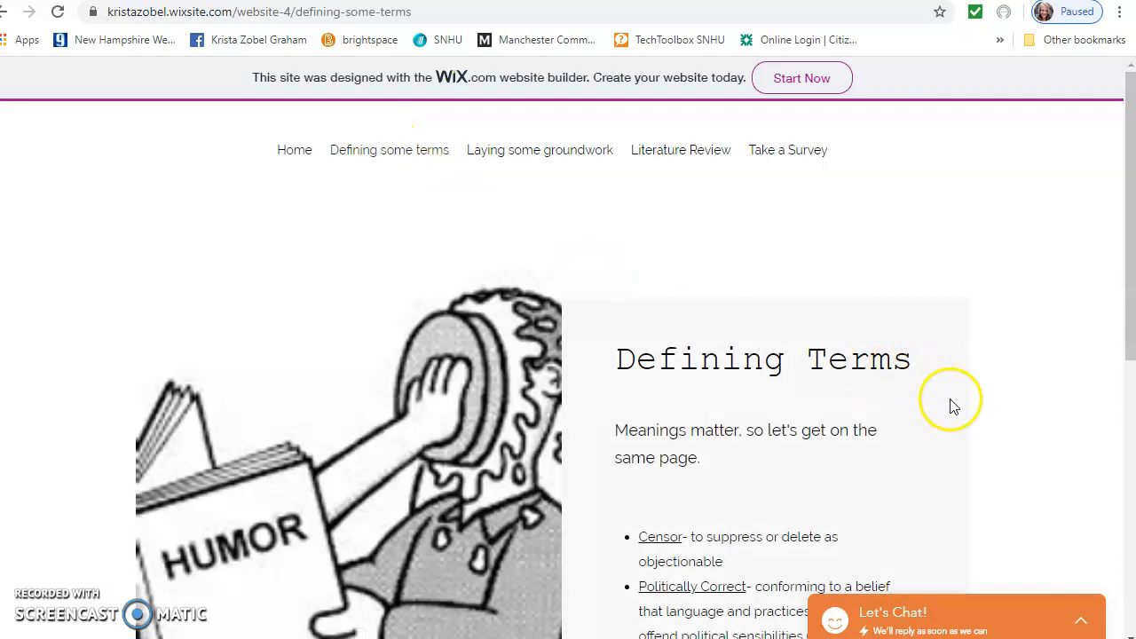
scroll(958, 408, down, 1)
scroll(965, 414, down, 2)
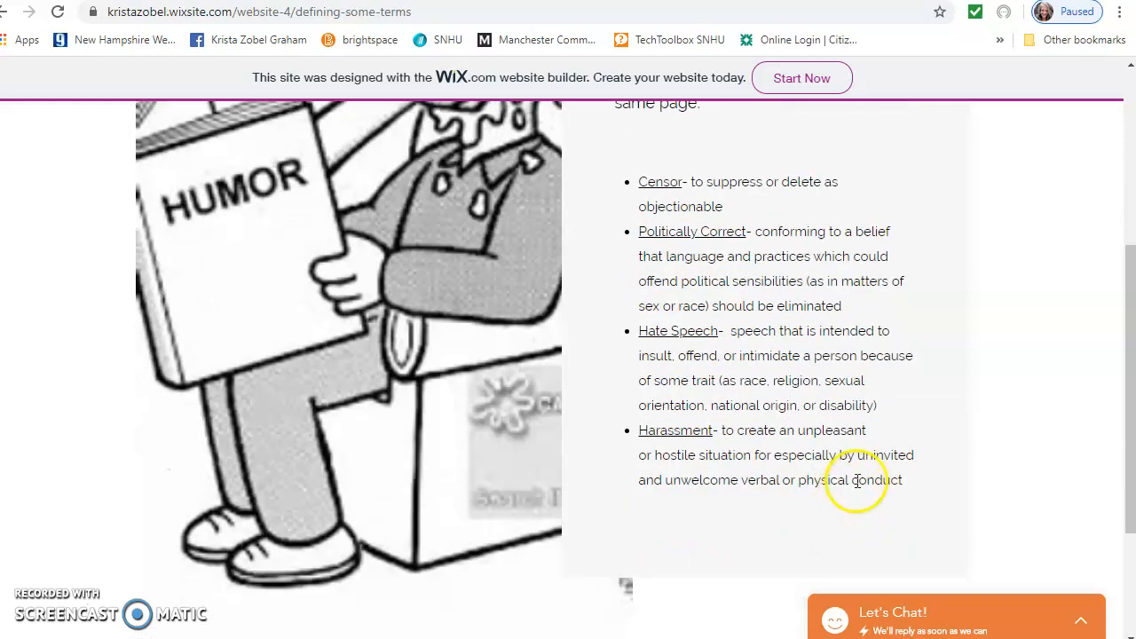
click(665, 271)
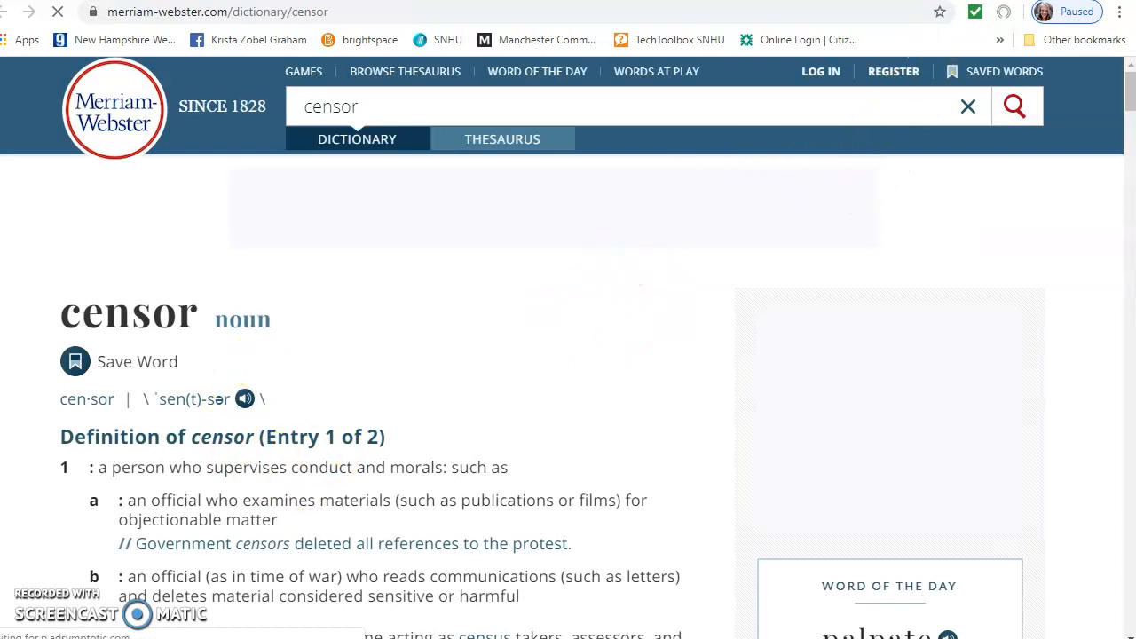
click(745, 2)
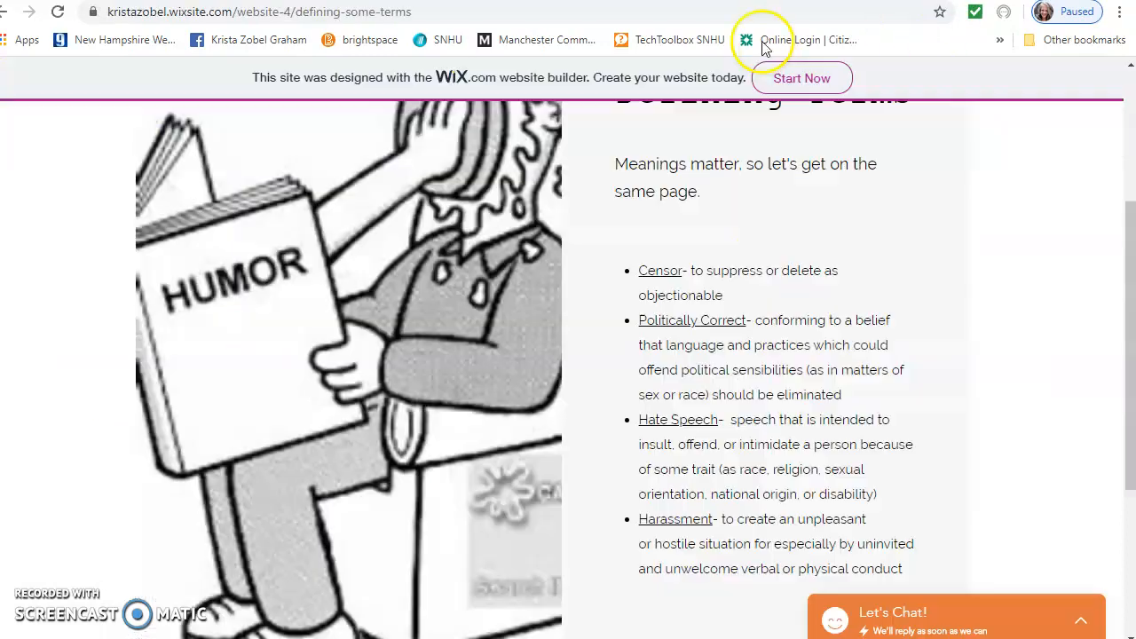
scroll(799, 390, up, 3)
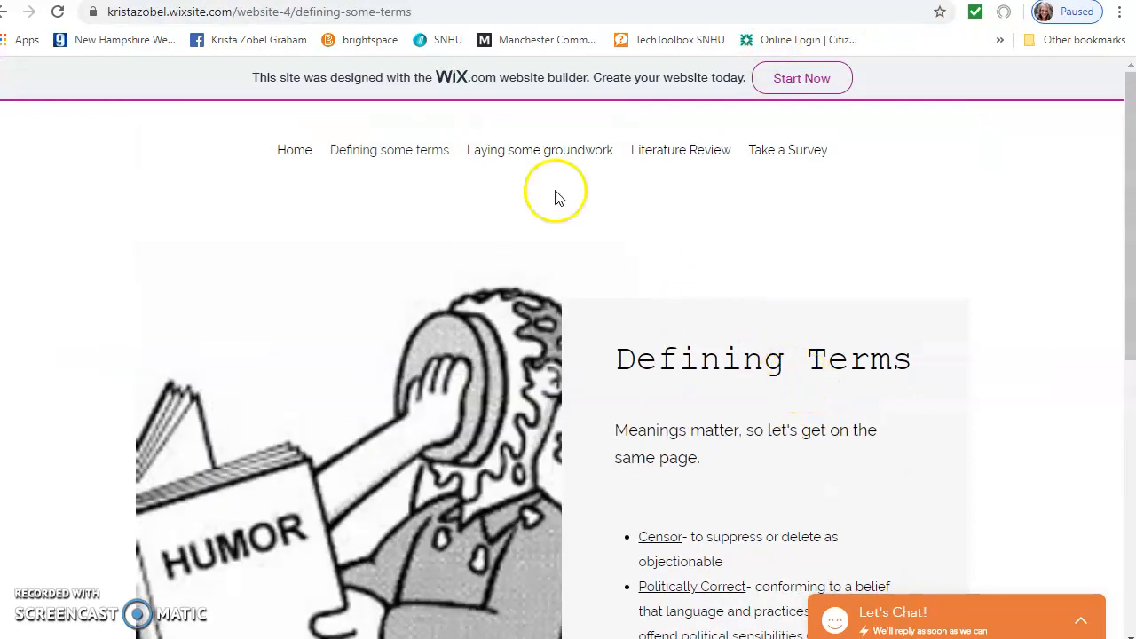
click(552, 153)
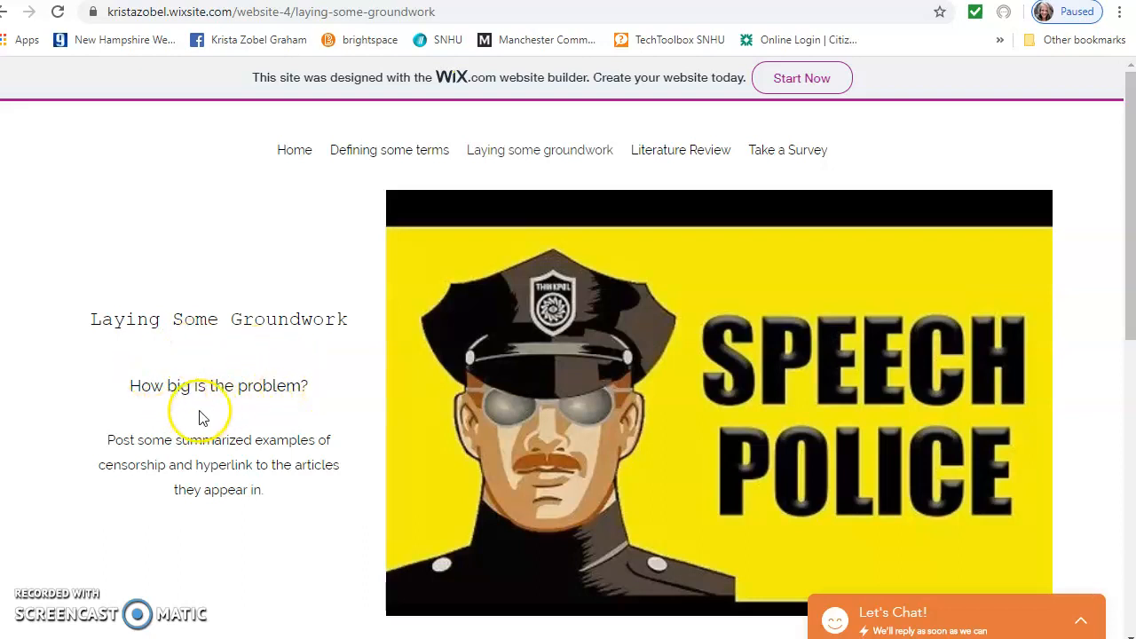
Scroll through the Laying some groundwork page and back, then go to Literature Review
scroll(279, 406, down, 6)
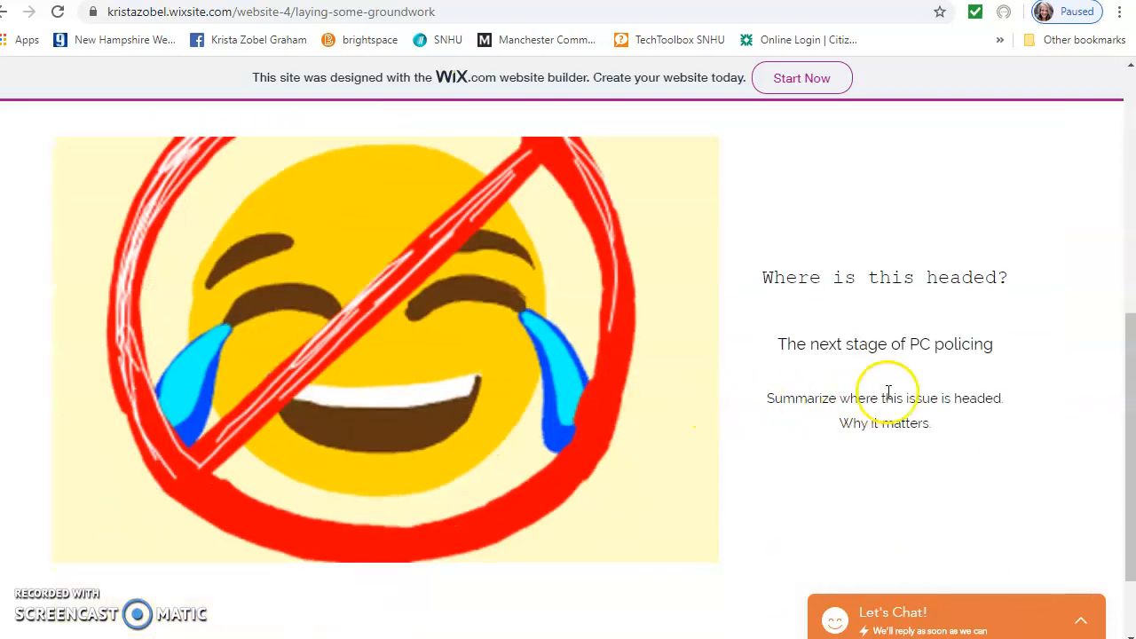
scroll(888, 369, down, 2)
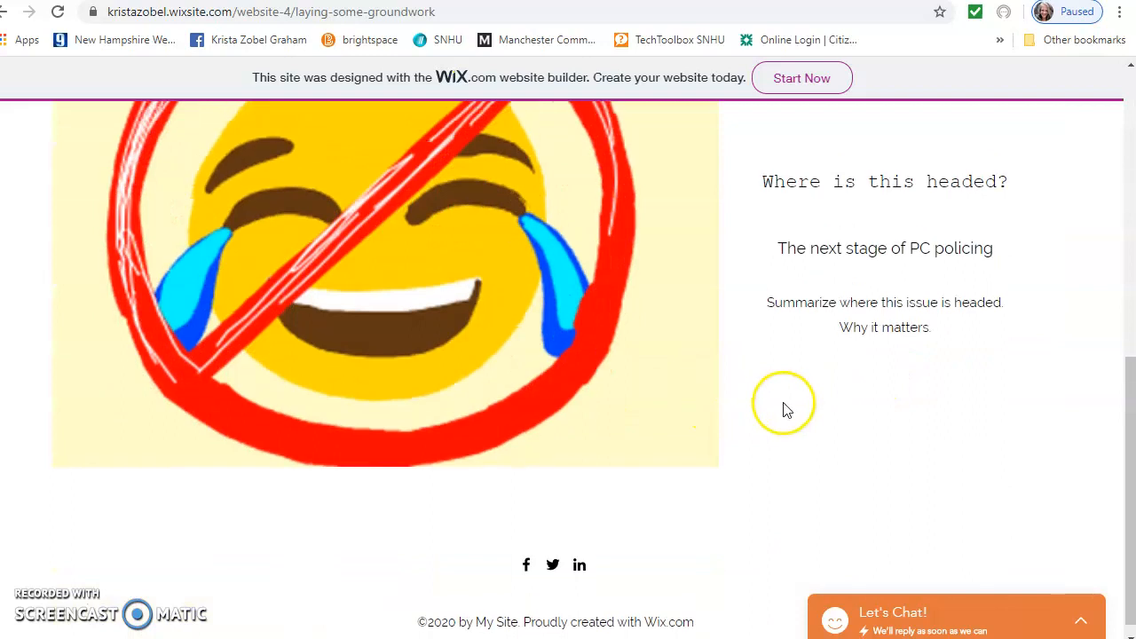
scroll(784, 409, up, 8)
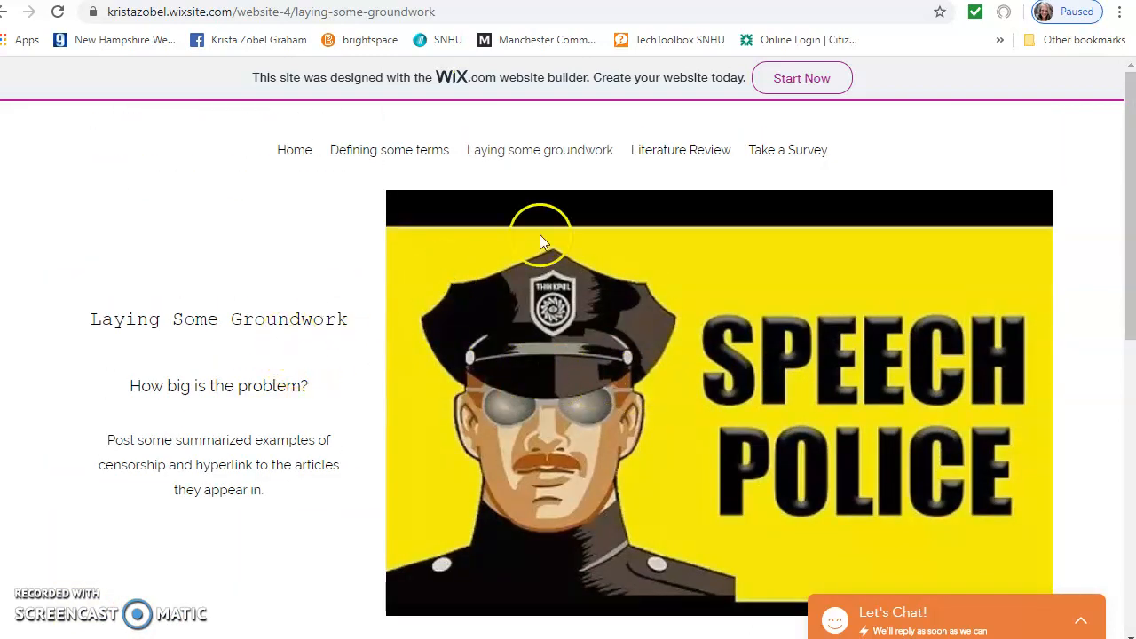
click(681, 151)
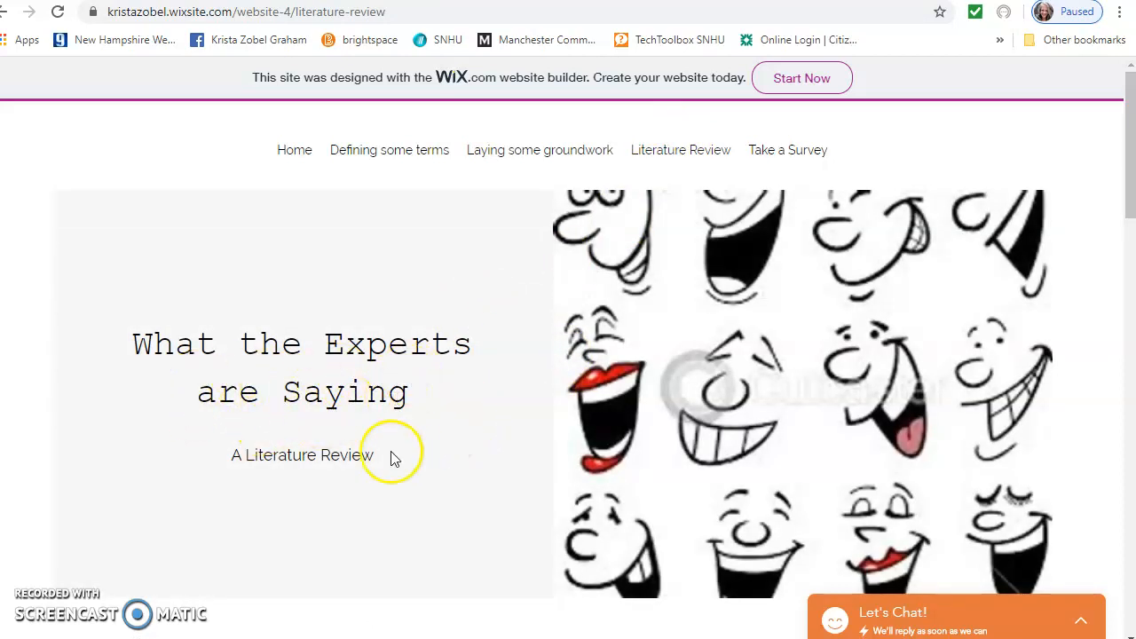
Read through the Literature Review articles and return to the top, then go to Take a Survey
scroll(464, 434, down, 4)
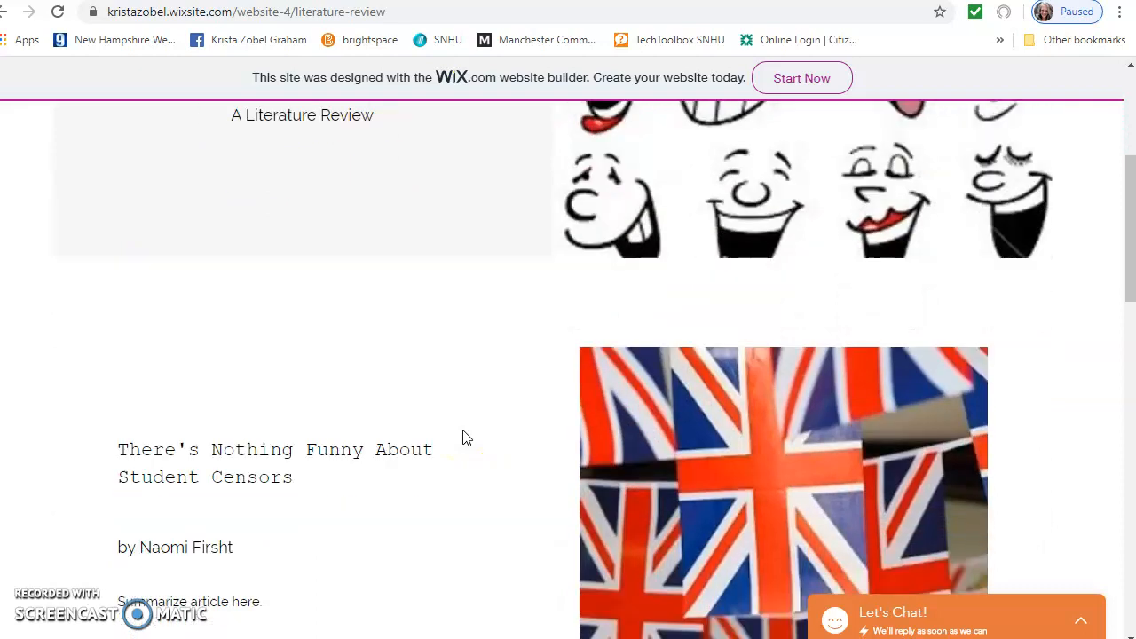
scroll(464, 434, down, 1)
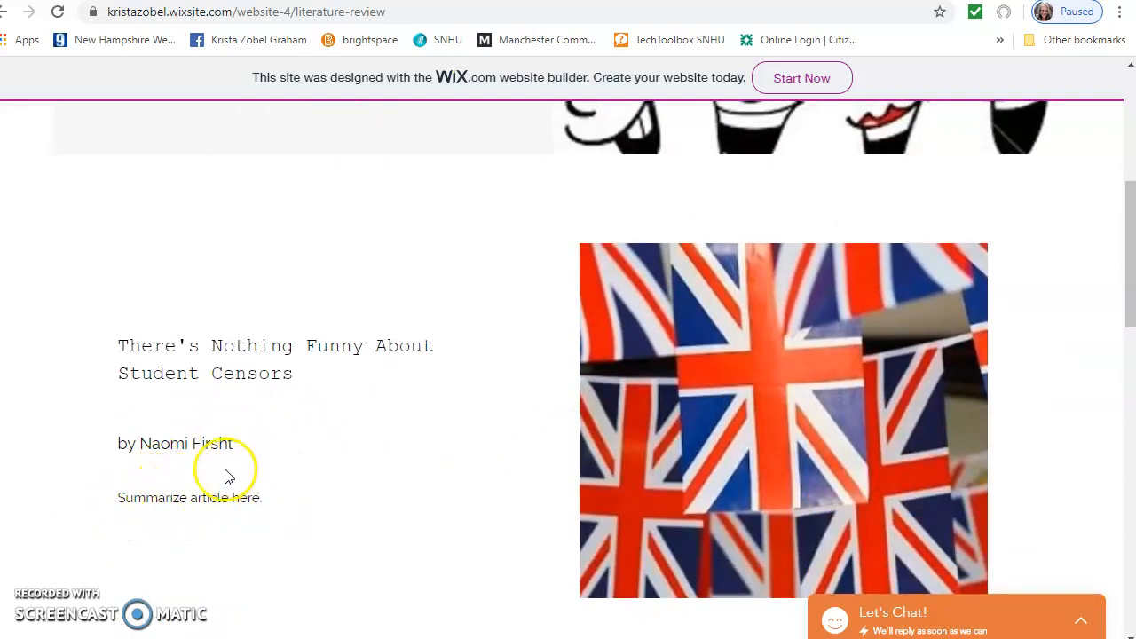
scroll(324, 385, down, 1)
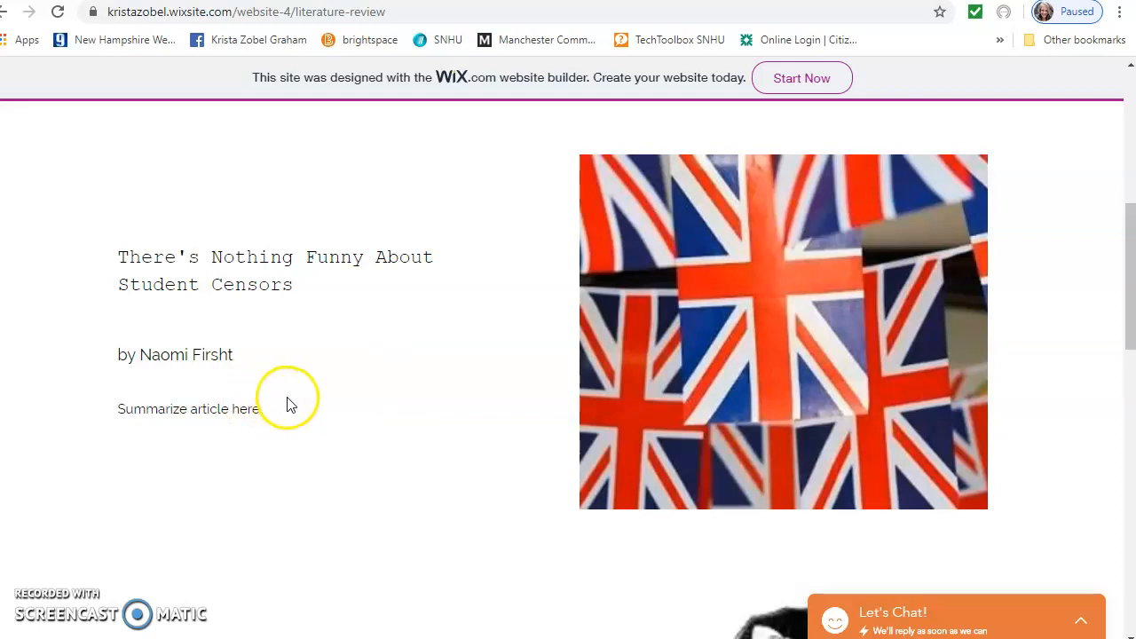
scroll(296, 399, down, 5)
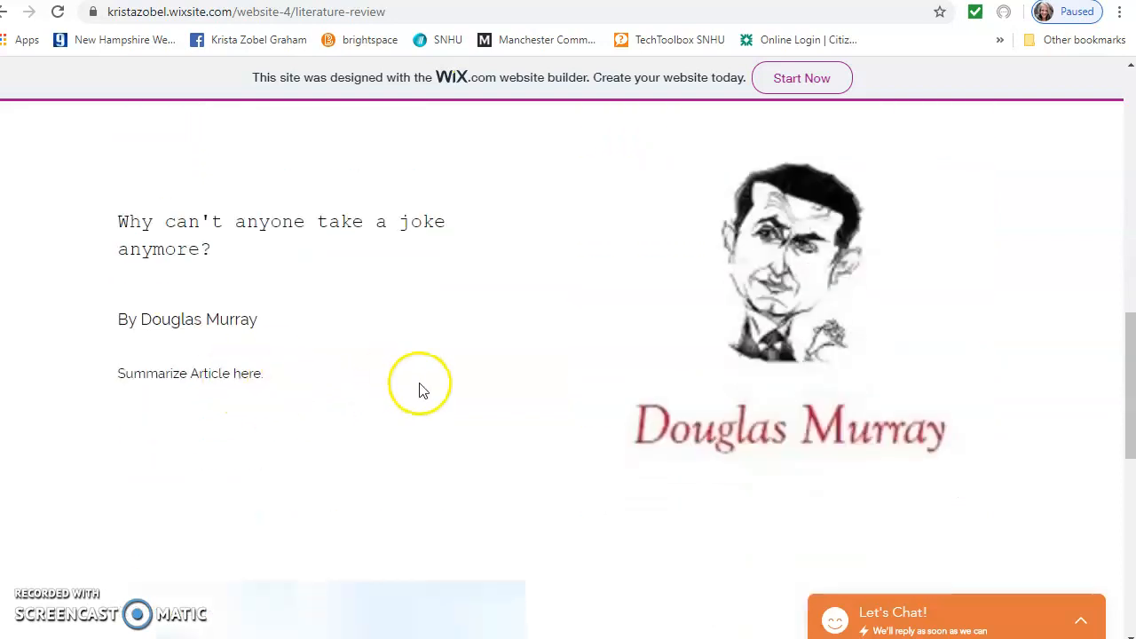
scroll(417, 389, down, 7)
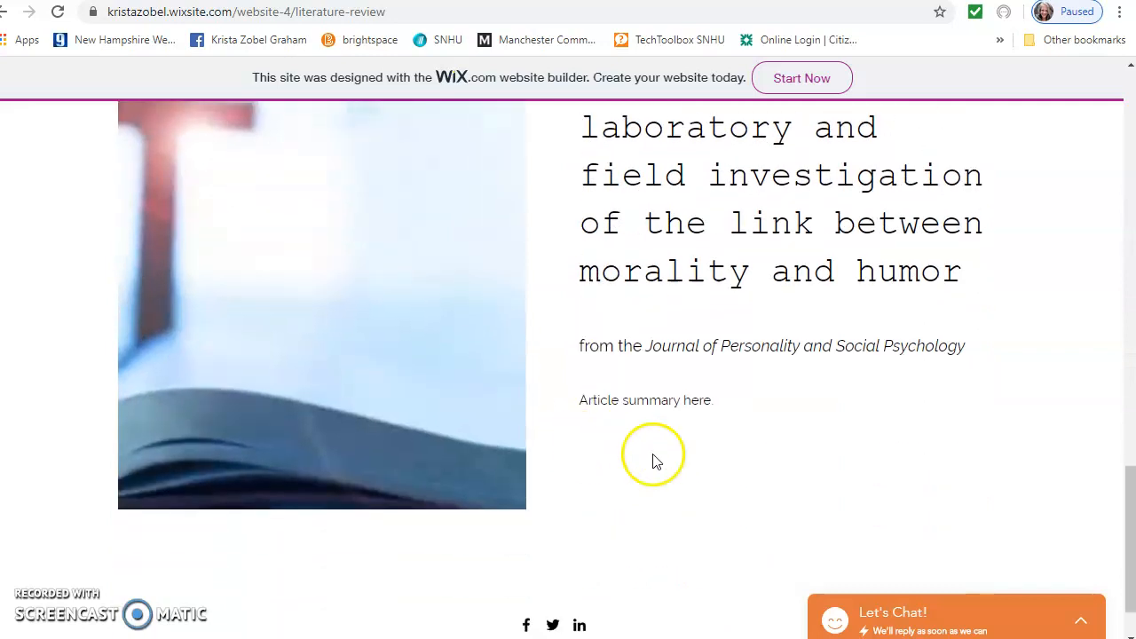
scroll(695, 446, down, 1)
scroll(697, 448, up, 2)
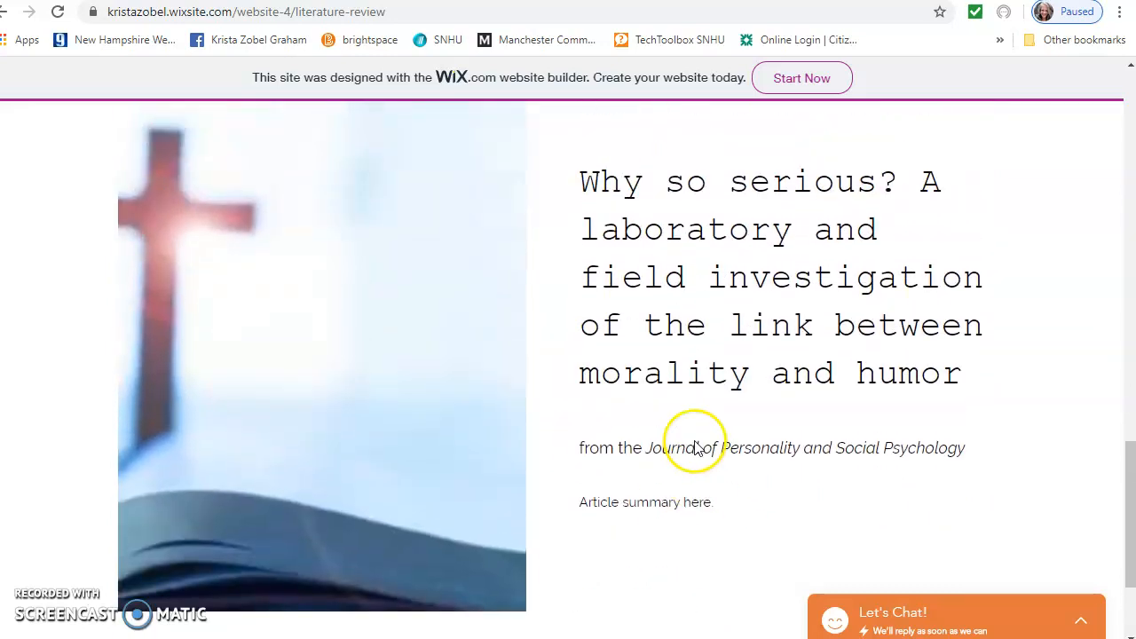
scroll(748, 512, up, 10)
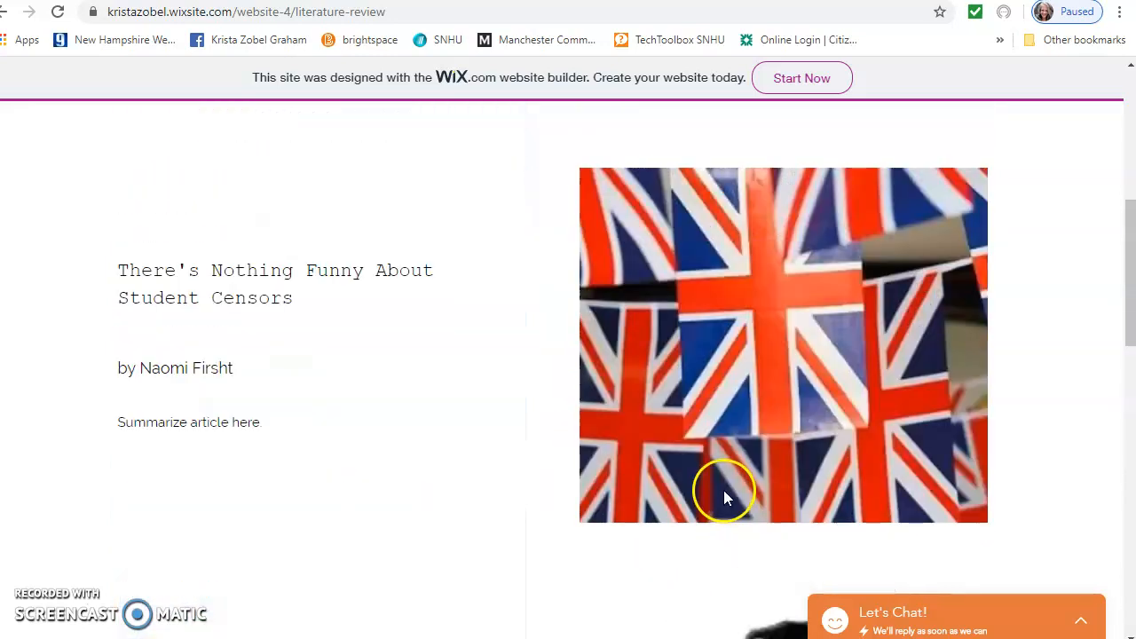
scroll(723, 491, up, 10)
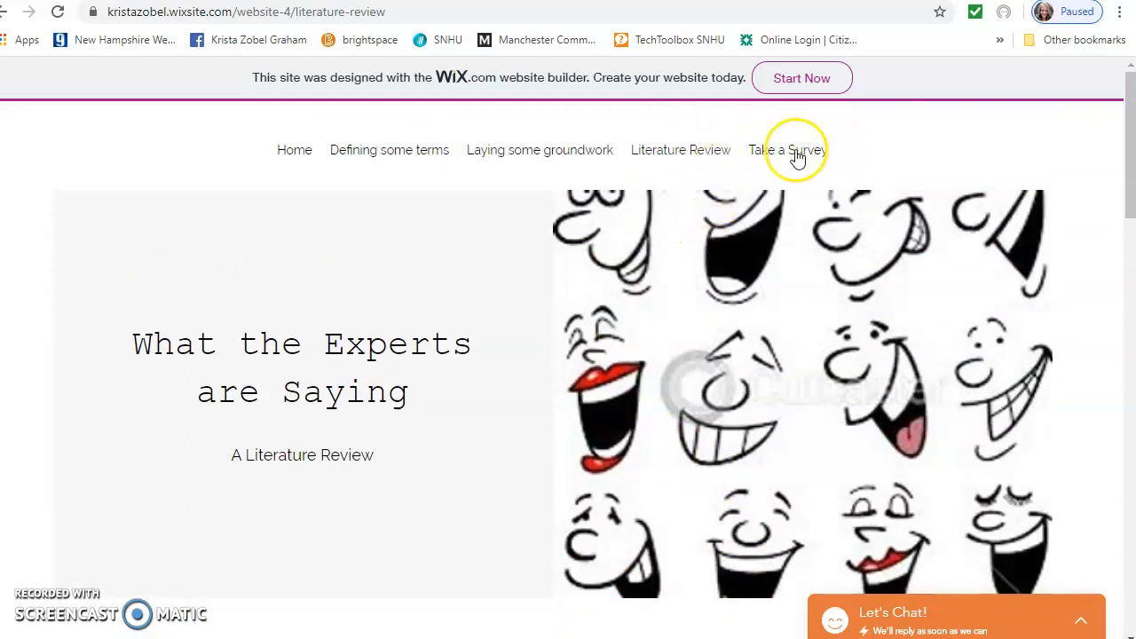
click(796, 156)
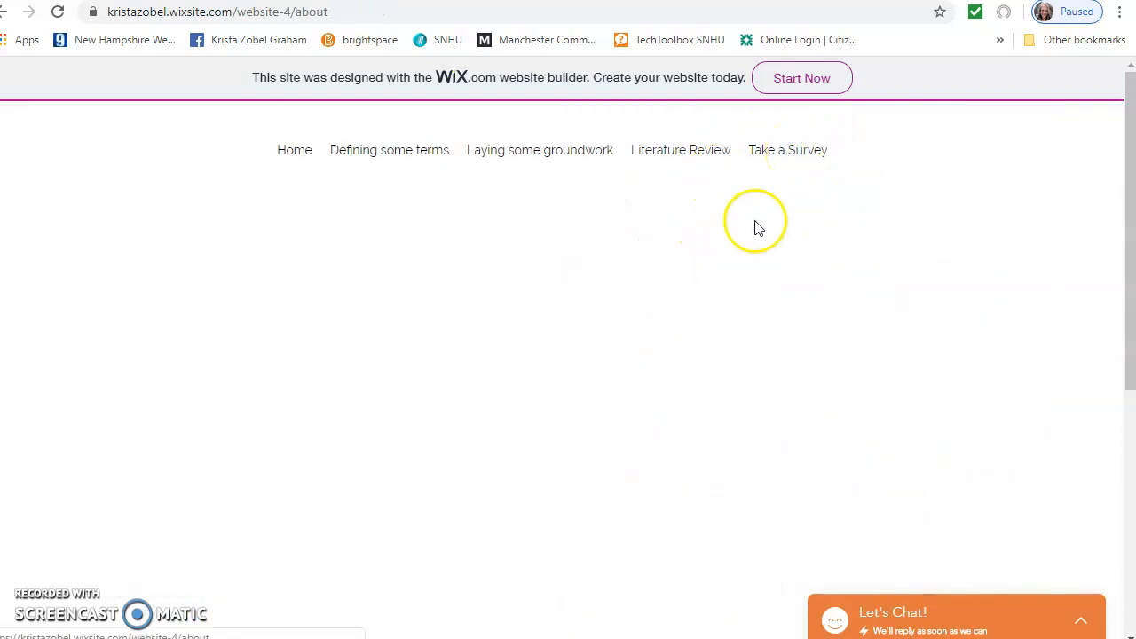
Verify the Take Survey button opens the Censorship and Comedy Google Form, then return Home
scroll(648, 448, down, 1)
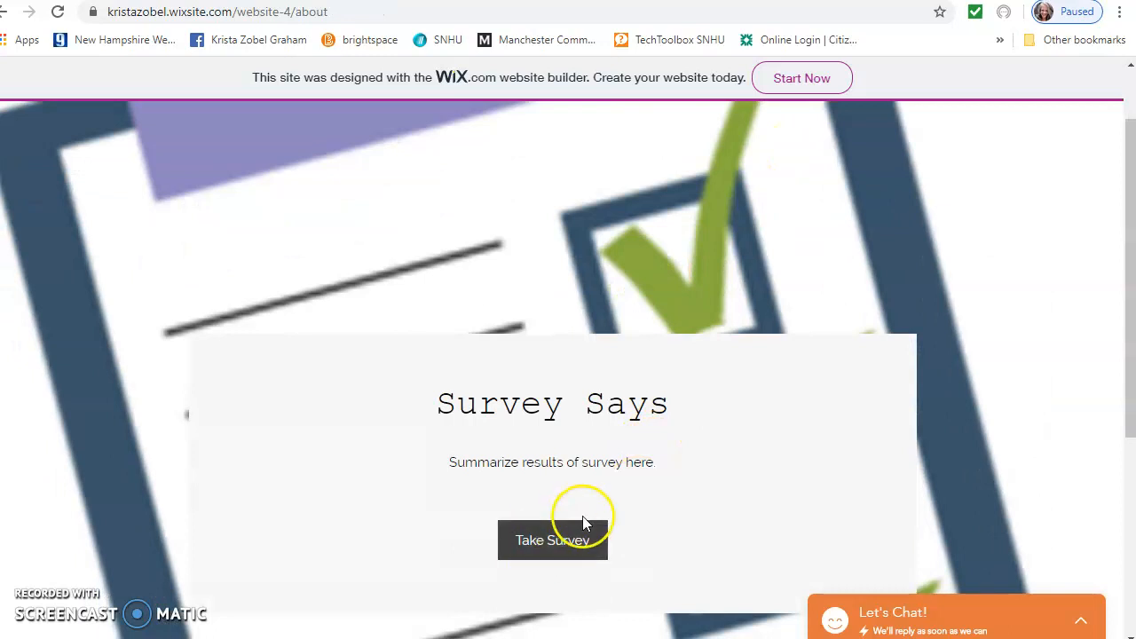
scroll(577, 501, down, 1)
click(564, 456)
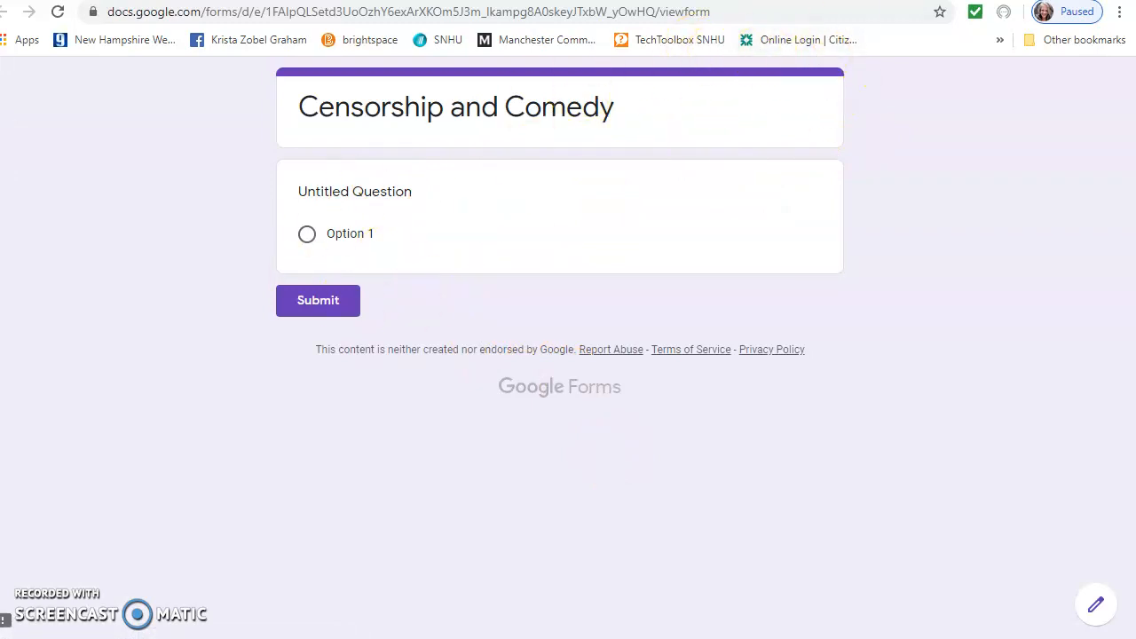
click(847, 1)
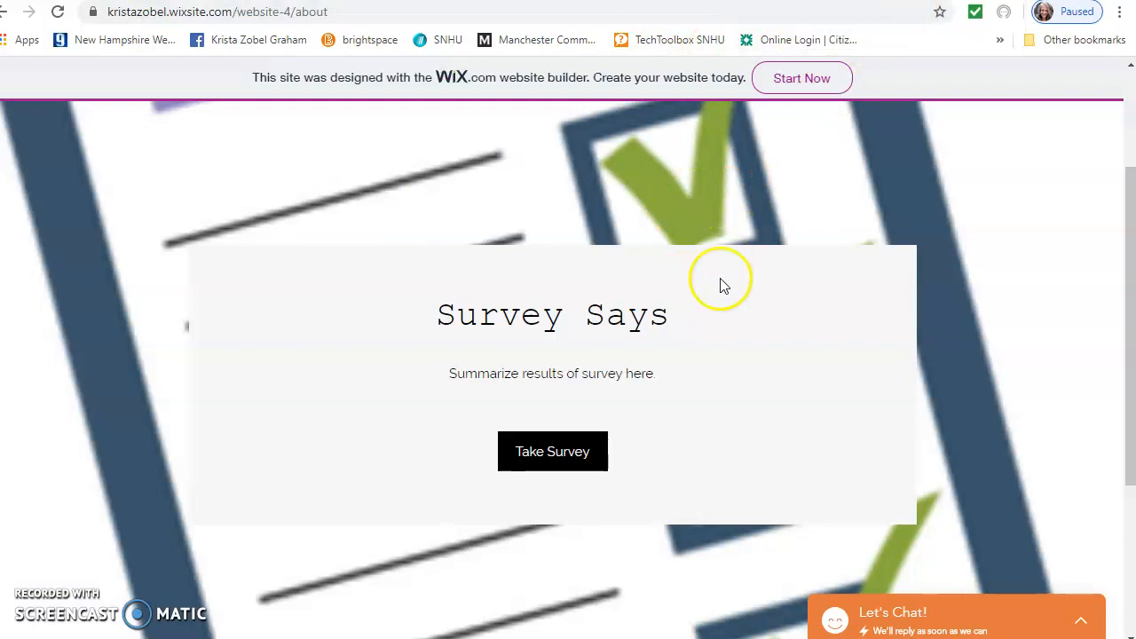
scroll(723, 267, up, 2)
click(294, 150)
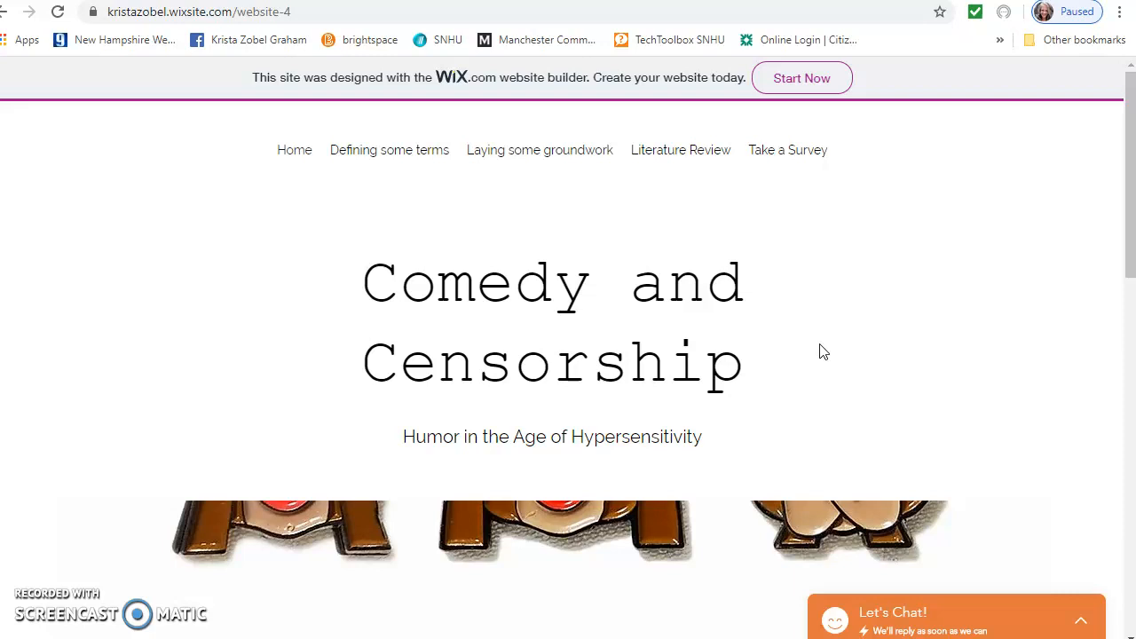
Glance over the live Comedy and Censorship home page, then switch to the wix.com tab
scroll(835, 360, down, 3)
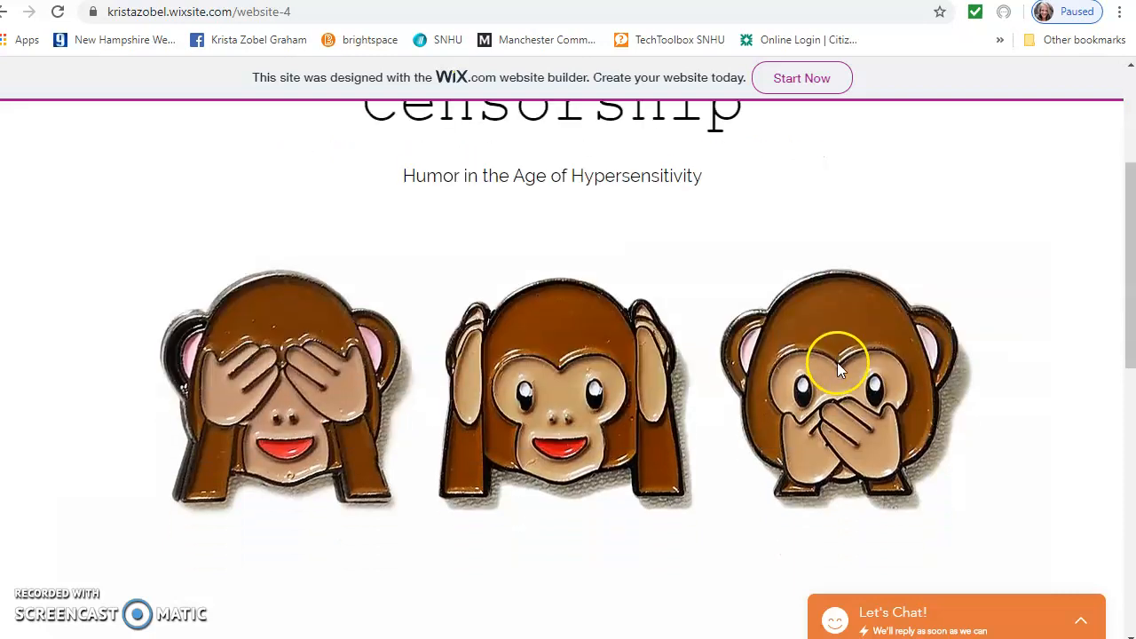
scroll(837, 363, up, 3)
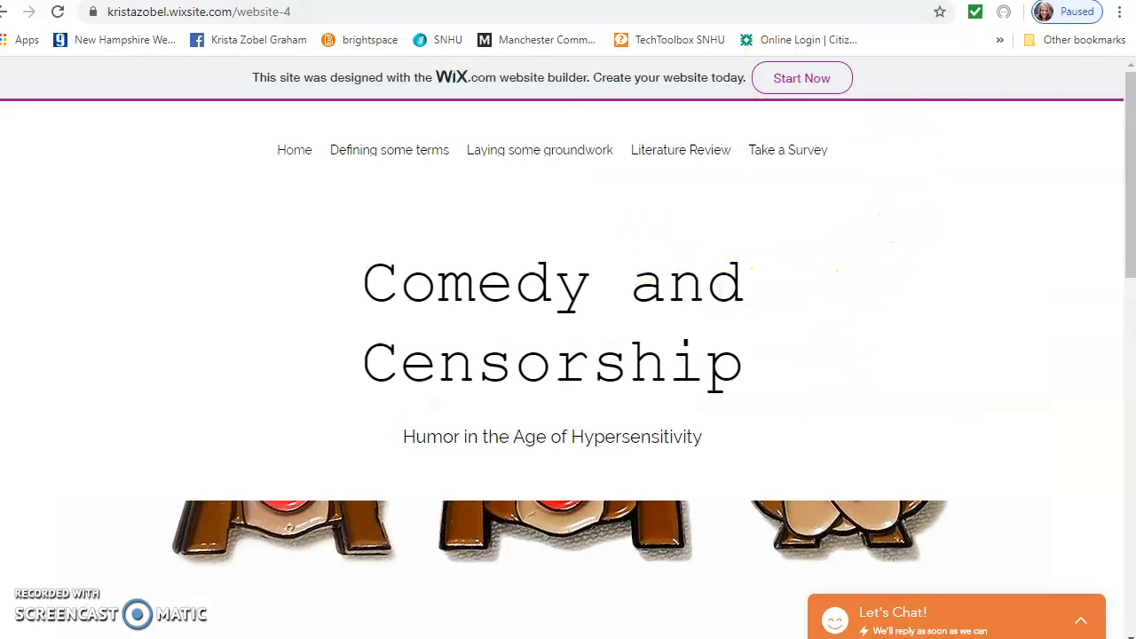
click(208, 0)
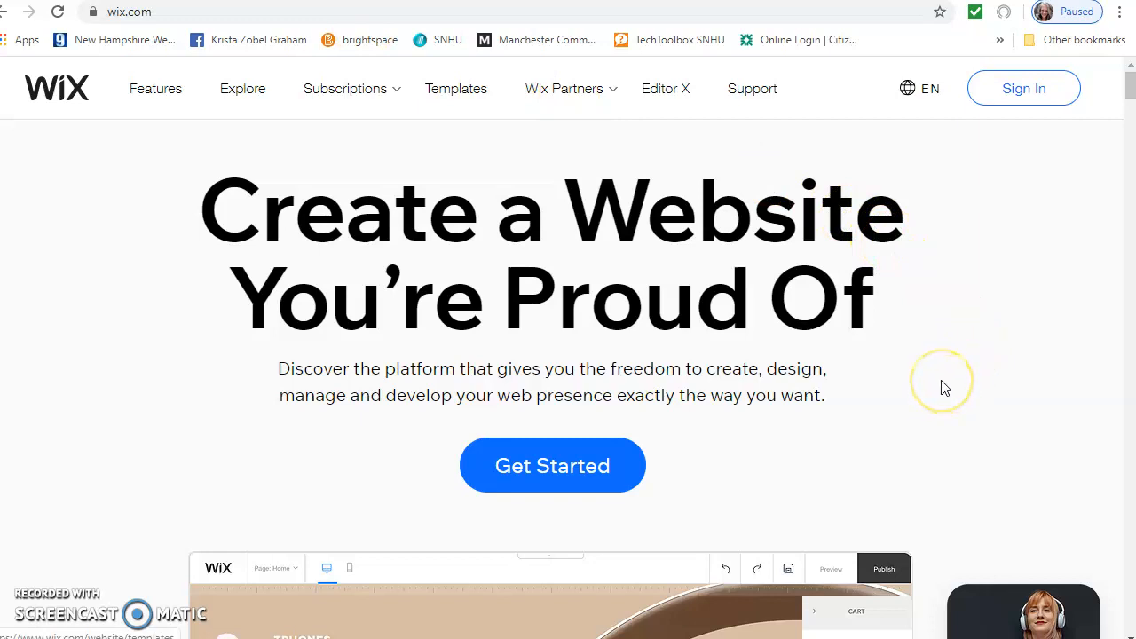
Use Get Started on wix.com until the 'What kind of website' page appears
click(551, 475)
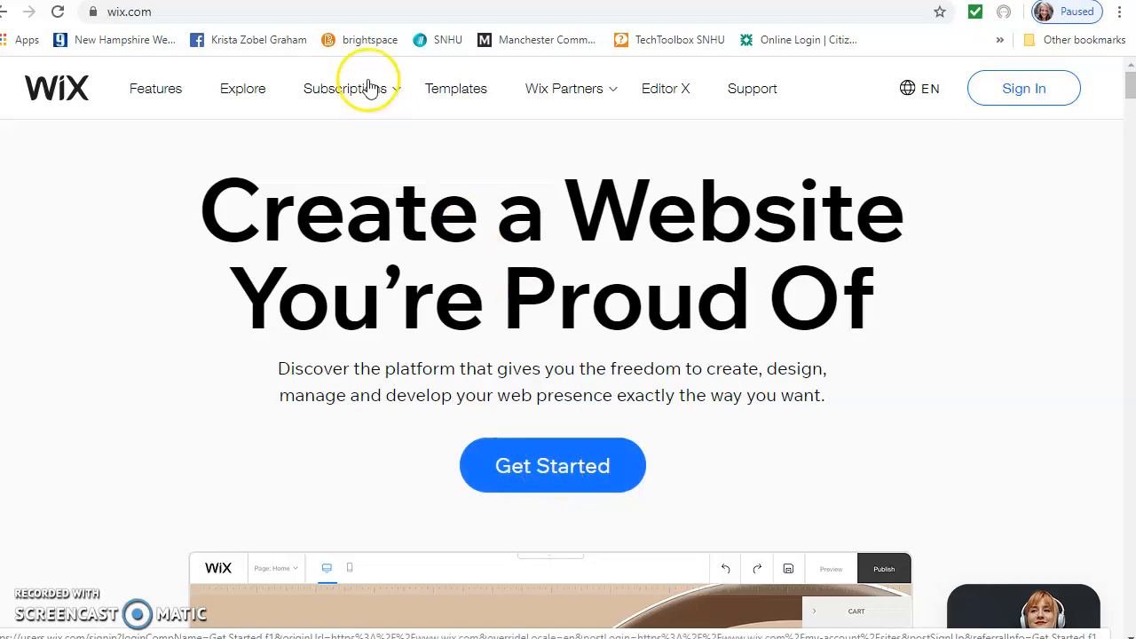
mouse_move(370, 86)
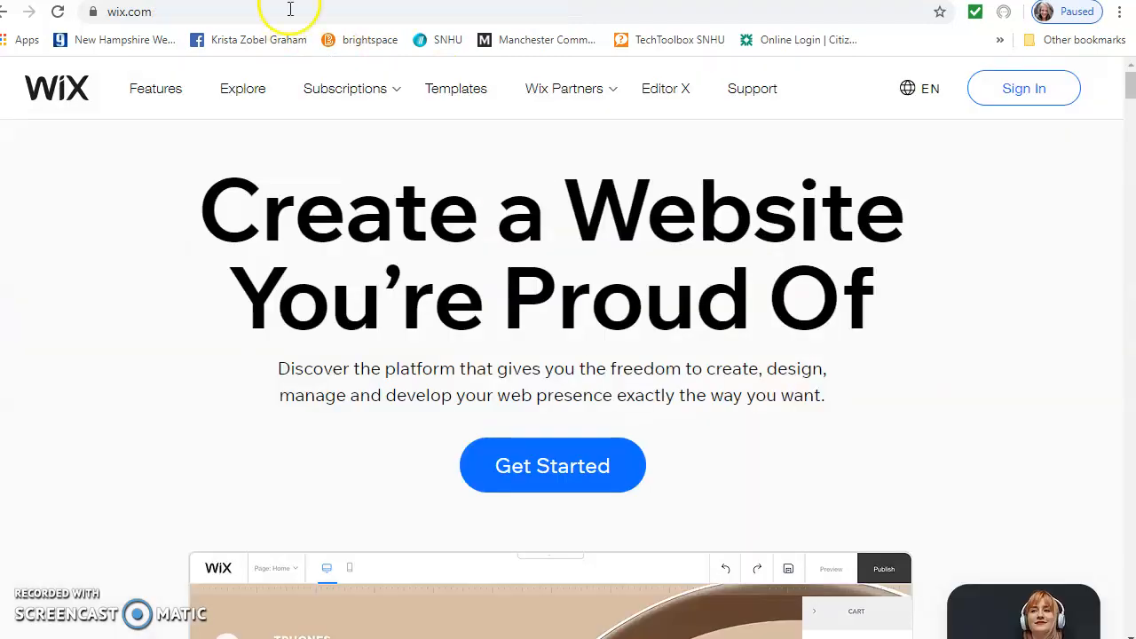
click(566, 480)
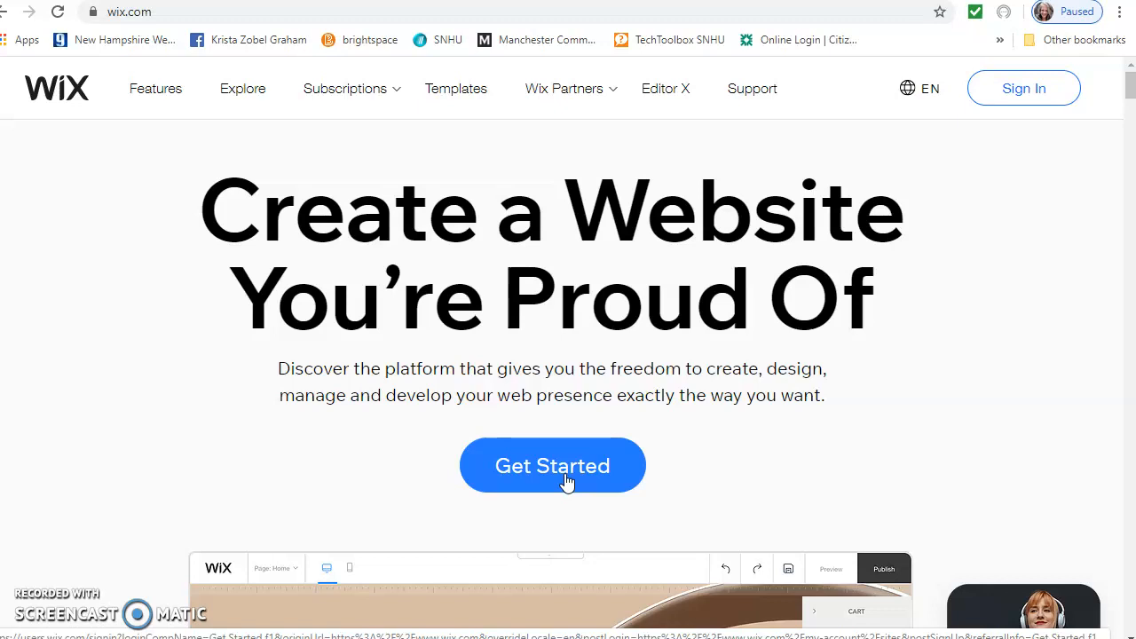
click(579, 480)
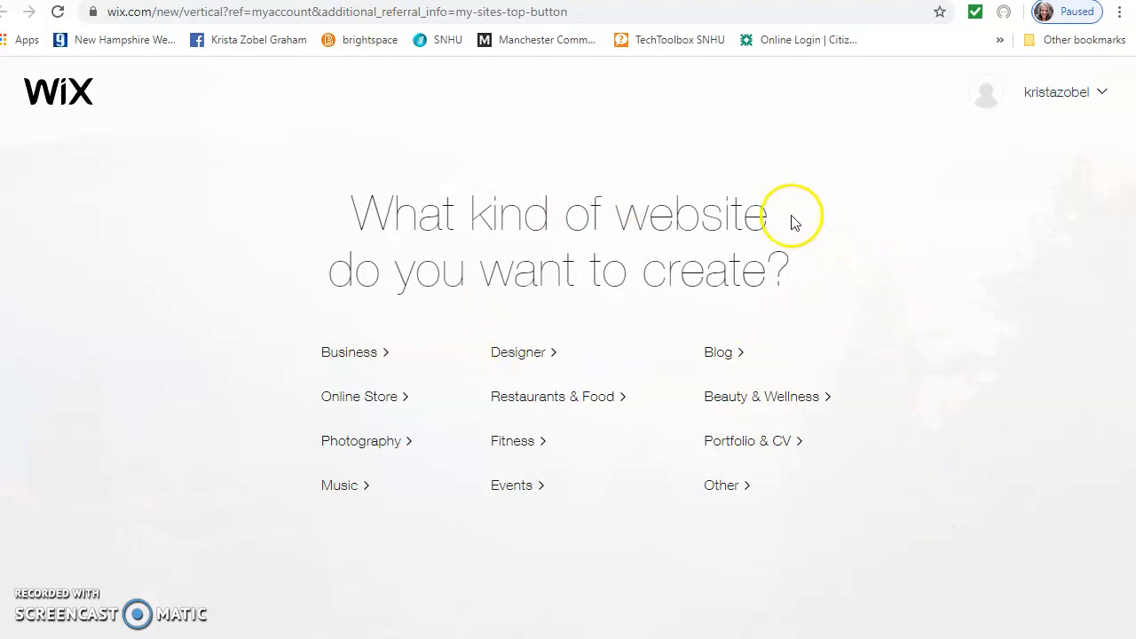
Pick Other, then log in with the saved account e-mail and a re-entered password
click(729, 488)
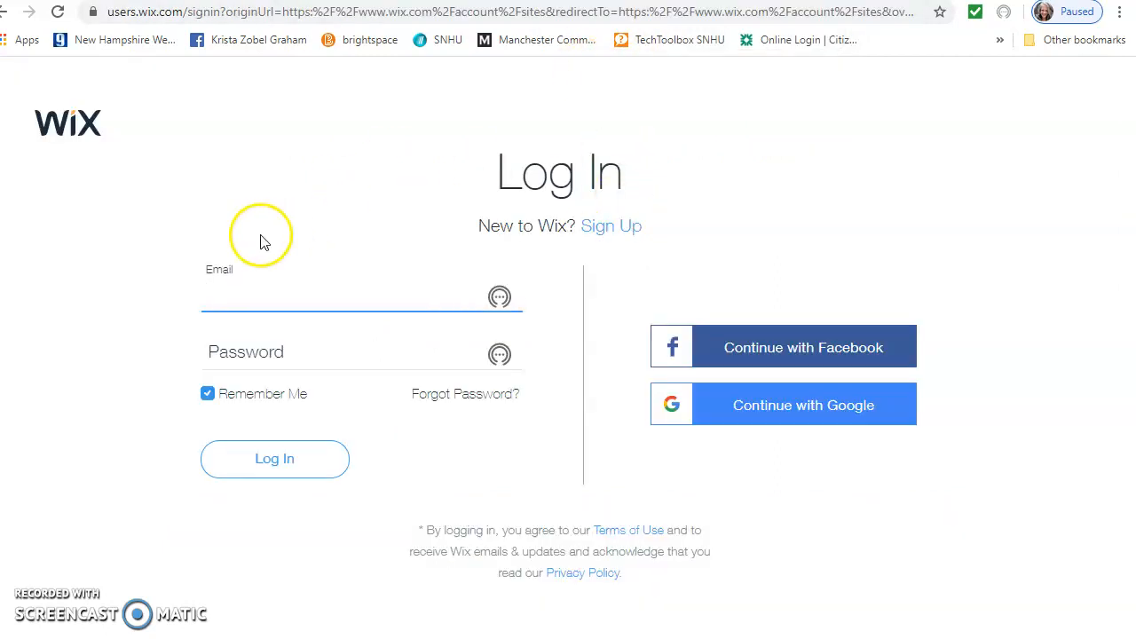
click(240, 295)
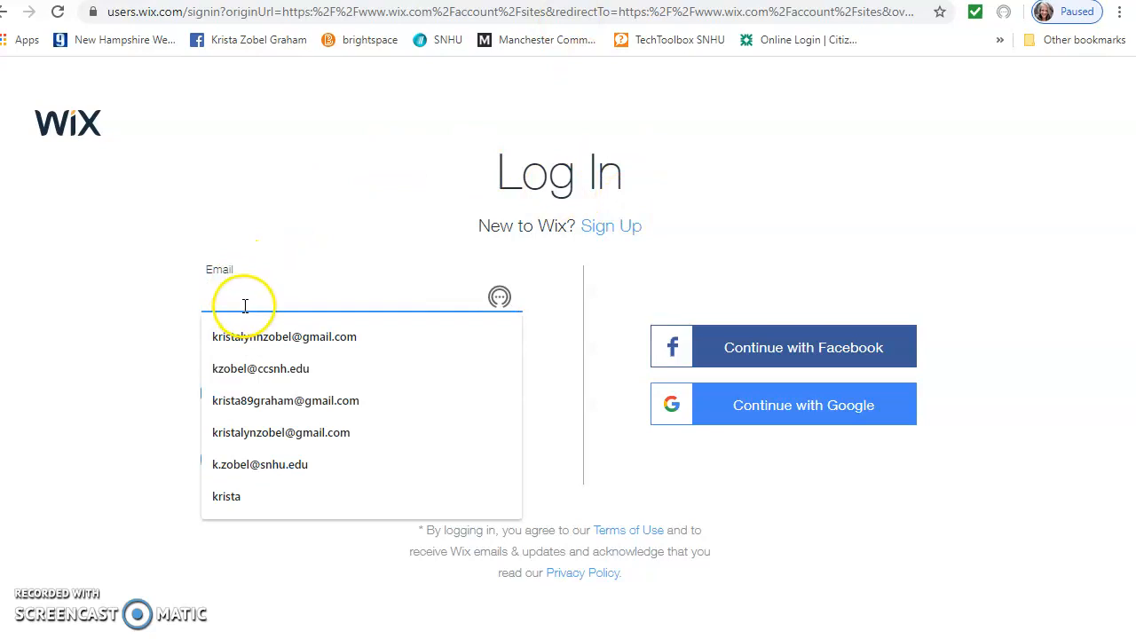
click(266, 465)
click(292, 348)
text(*)
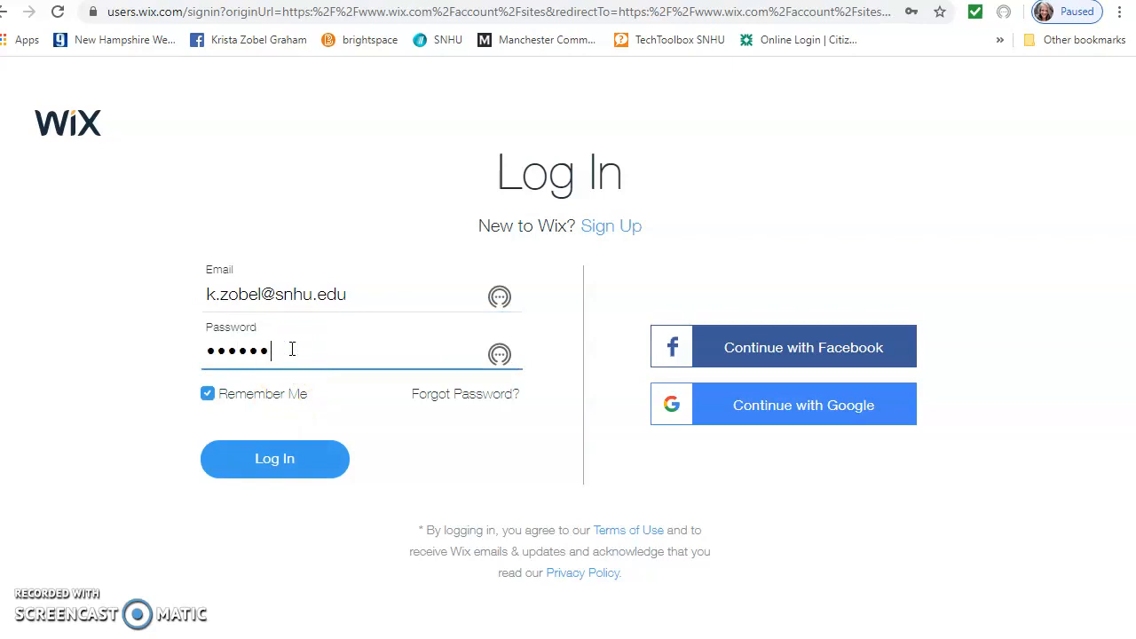
click(268, 453)
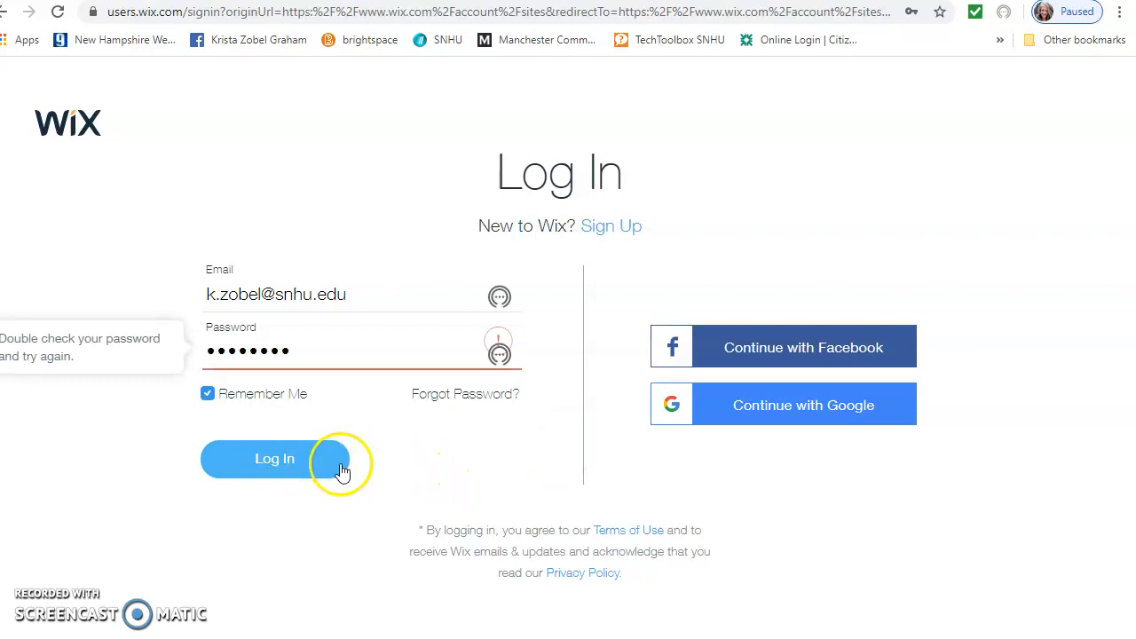
click(306, 468)
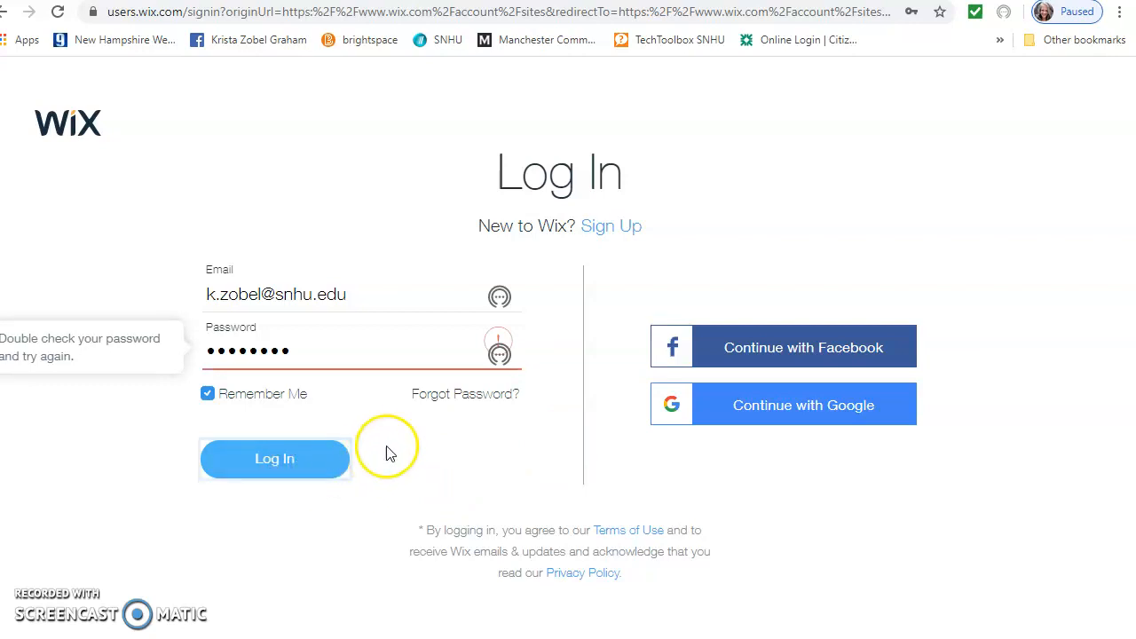
drag(295, 352, 206, 358)
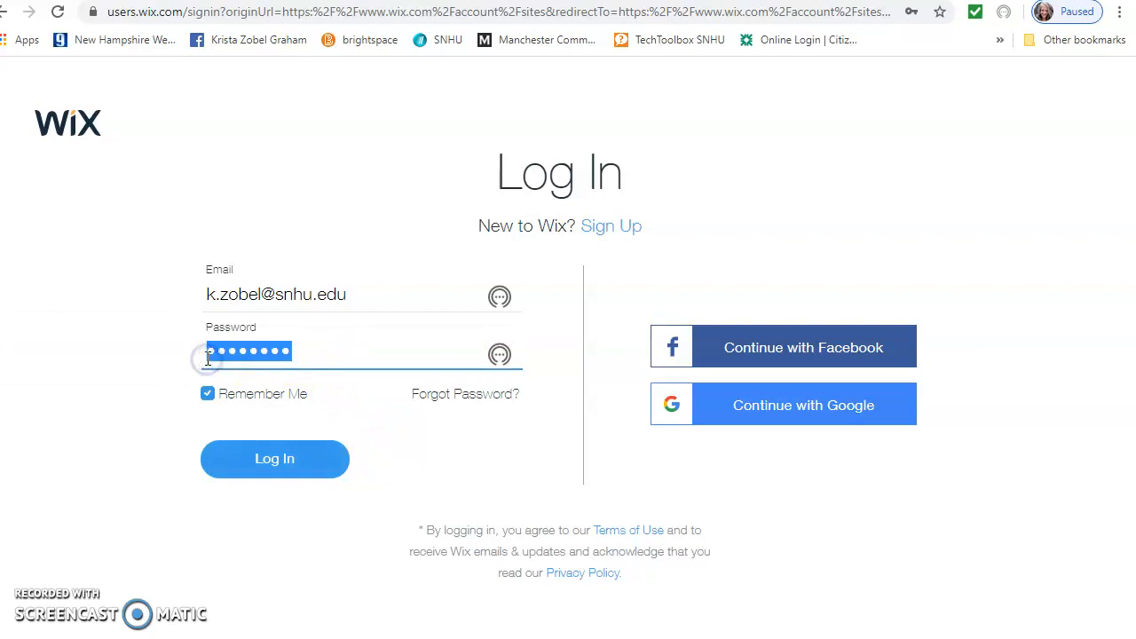
text(•)
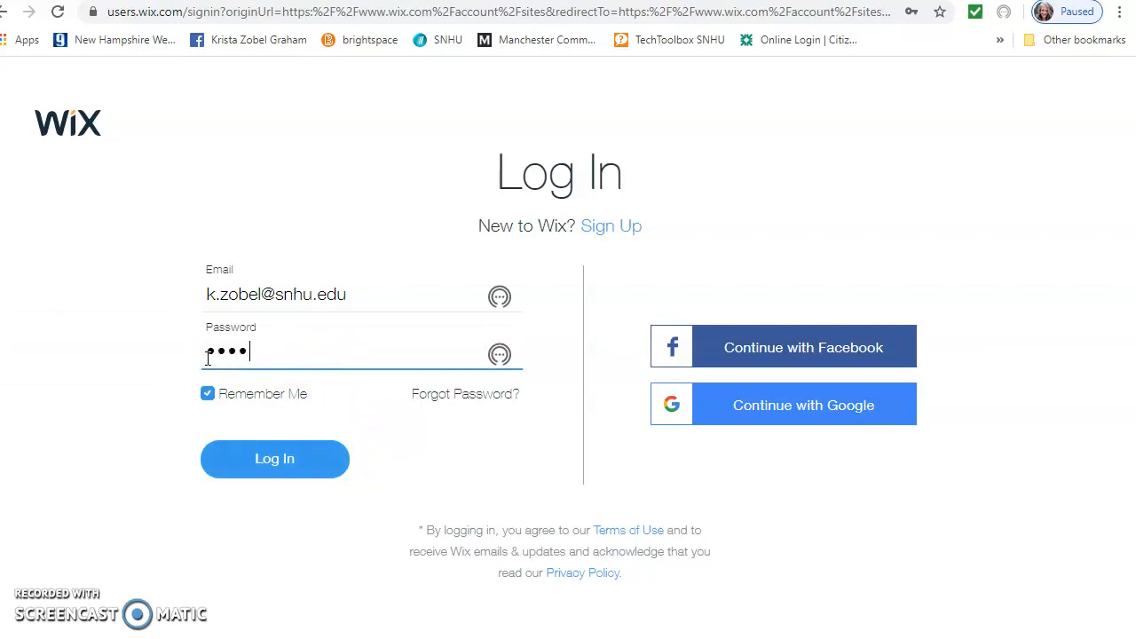
click(286, 463)
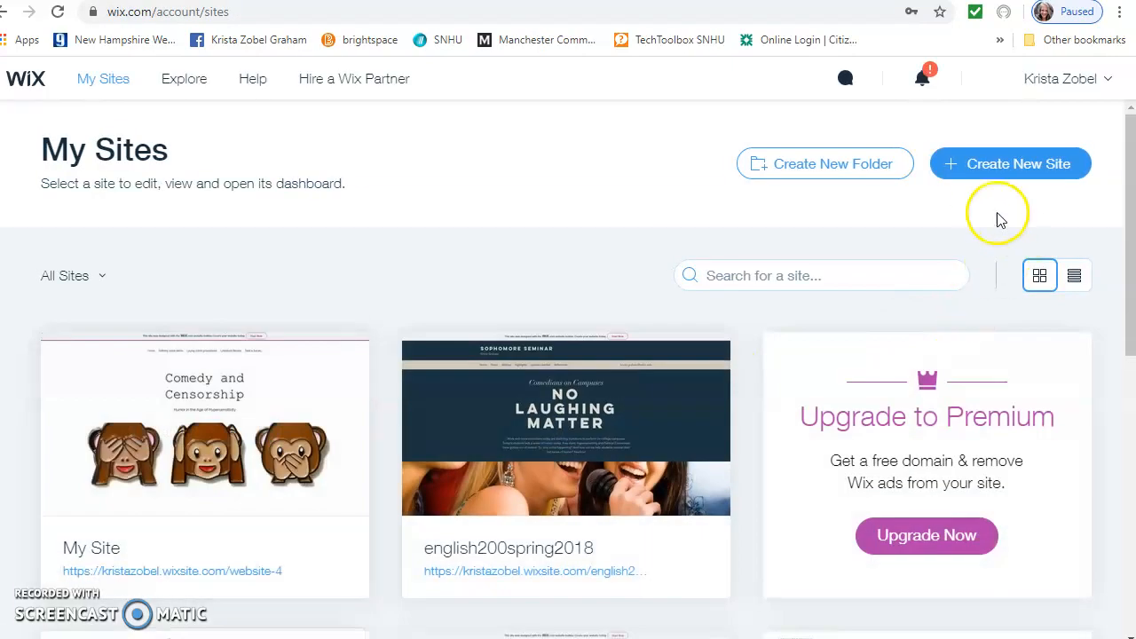
Create a new site of type Other and choose Start Now for Wix ADI
click(997, 163)
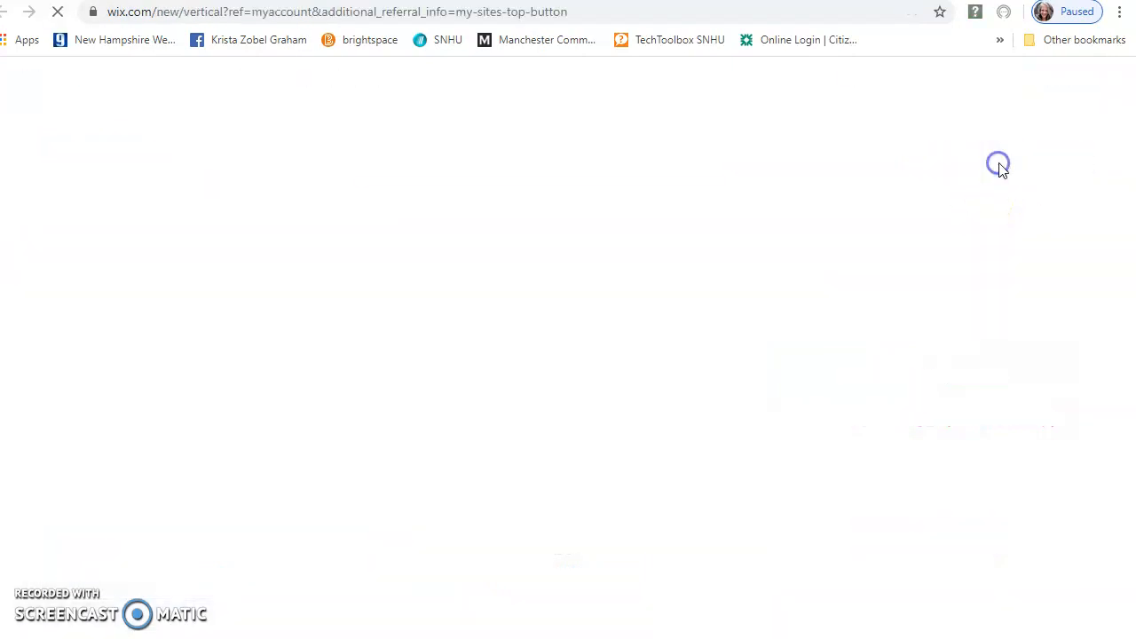
click(727, 488)
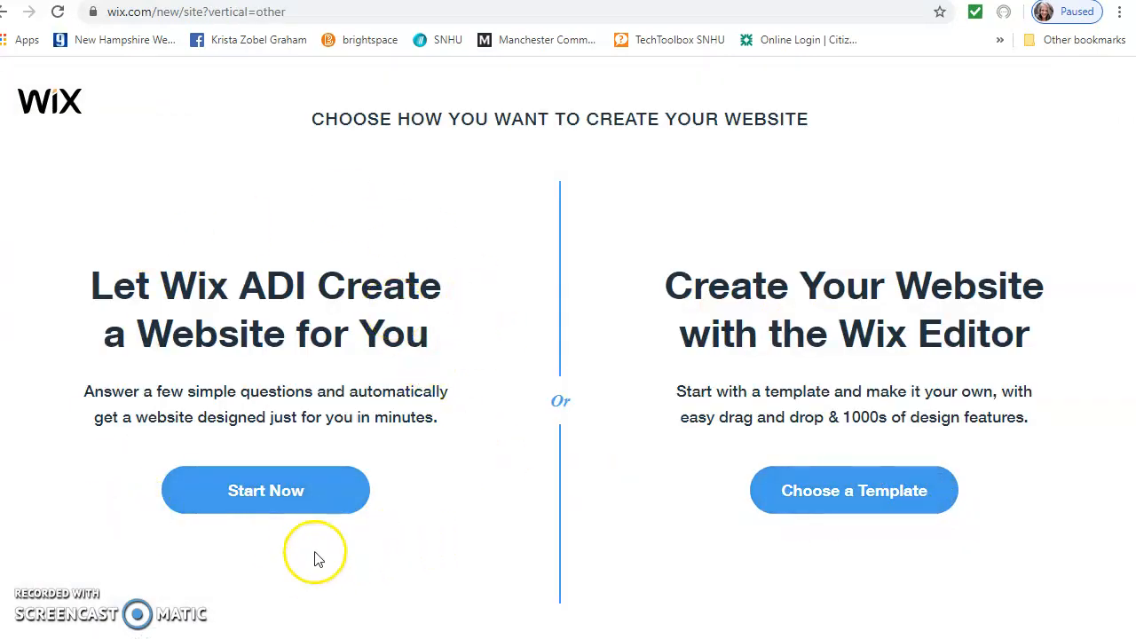
click(274, 492)
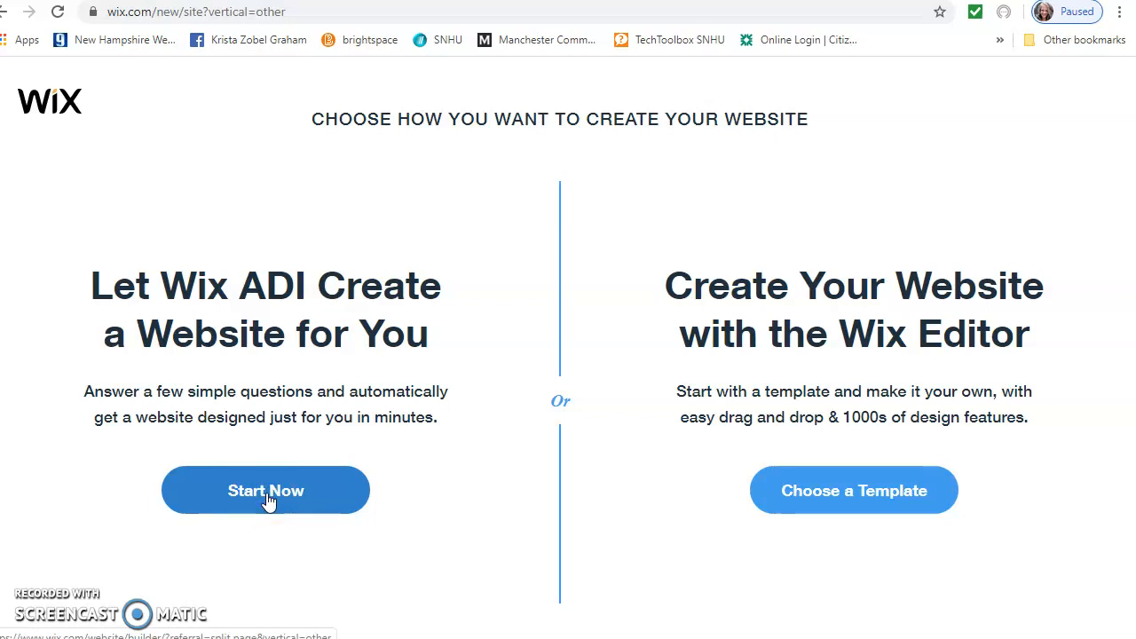
click(267, 495)
click(300, 498)
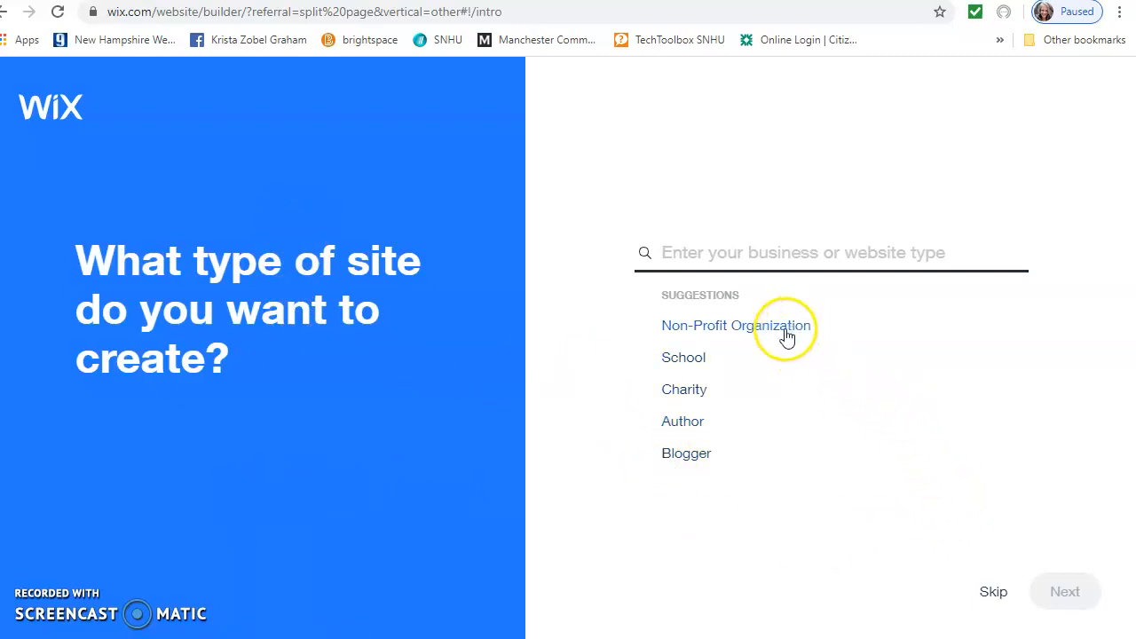
Skip the site type and continue without the Bookings and Chat features
click(994, 592)
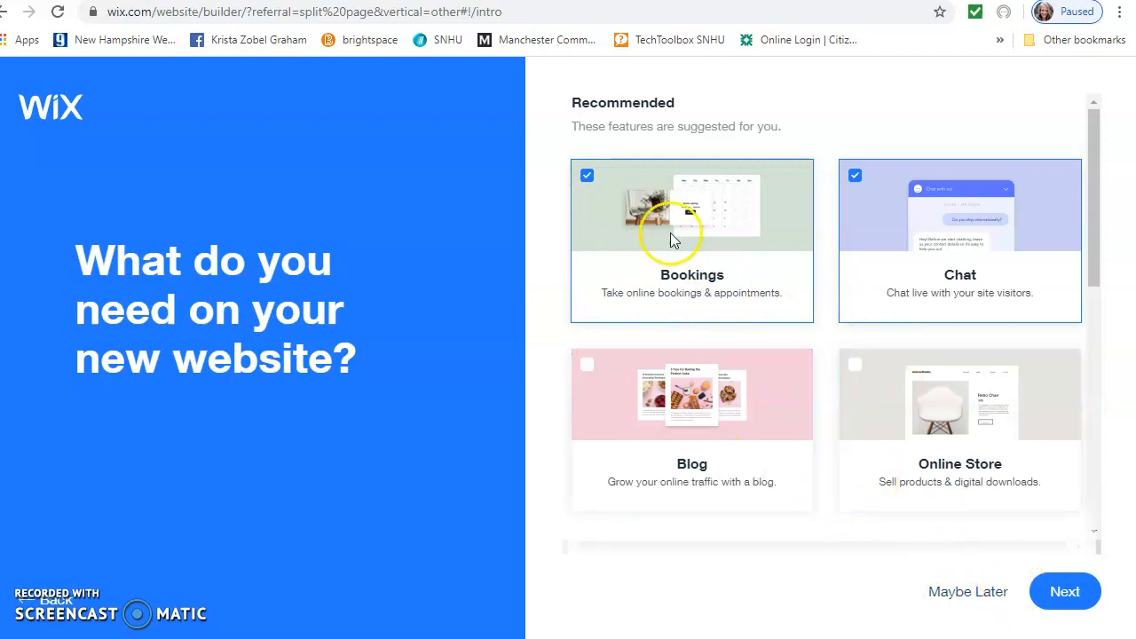
click(587, 174)
click(854, 174)
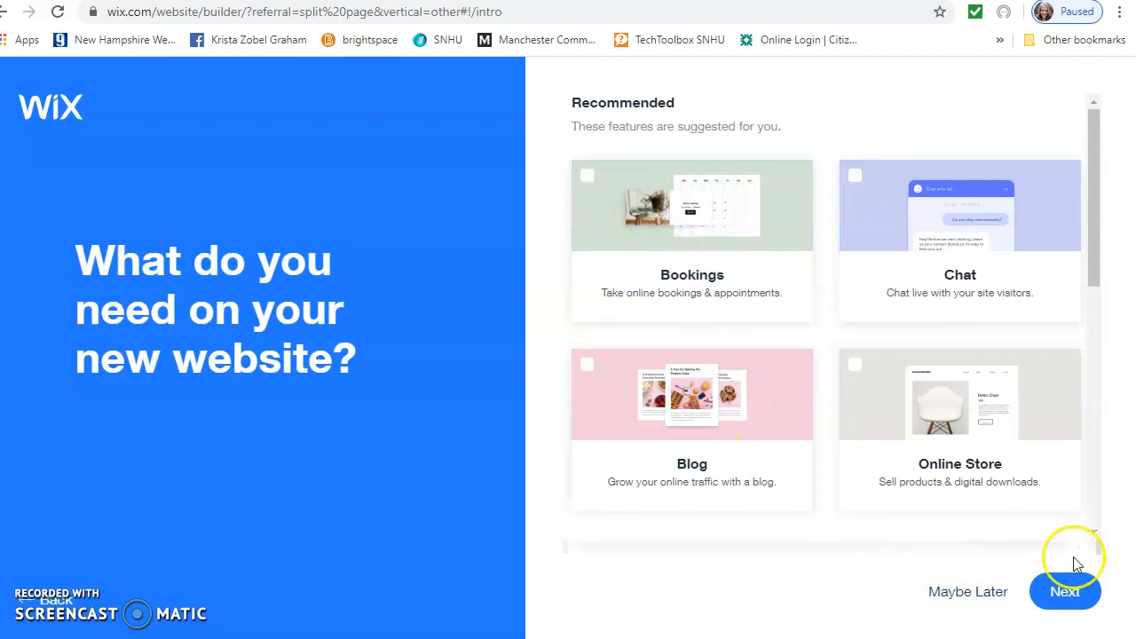
click(1068, 597)
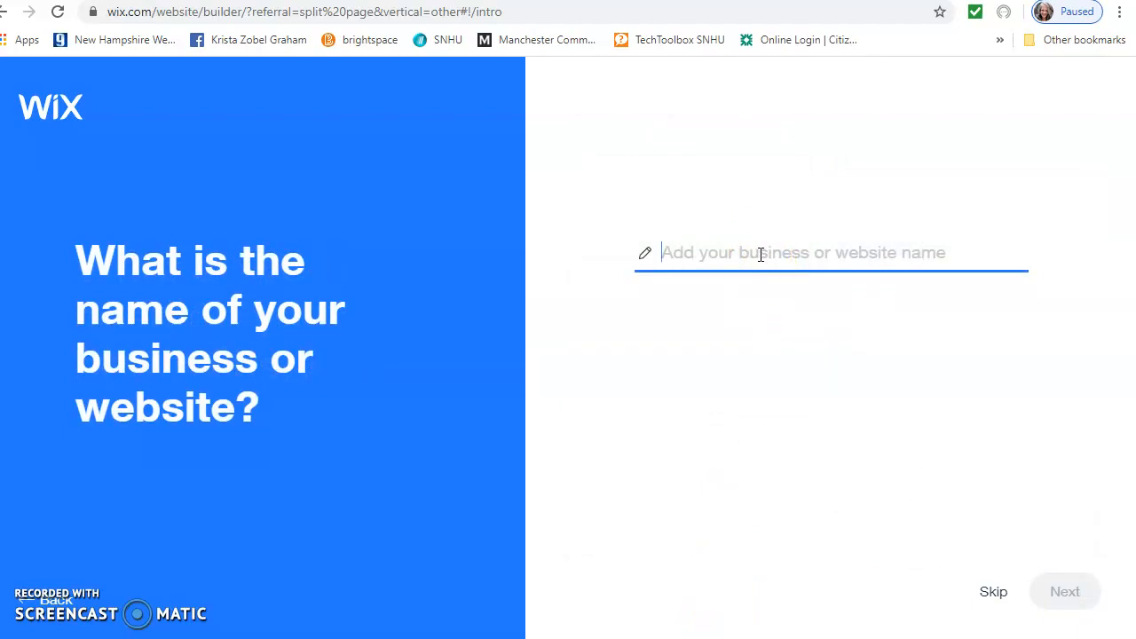
Name the site 'Sophomore Seminar', skip importing content, and accept the site info
text(Sophomore Seminar)
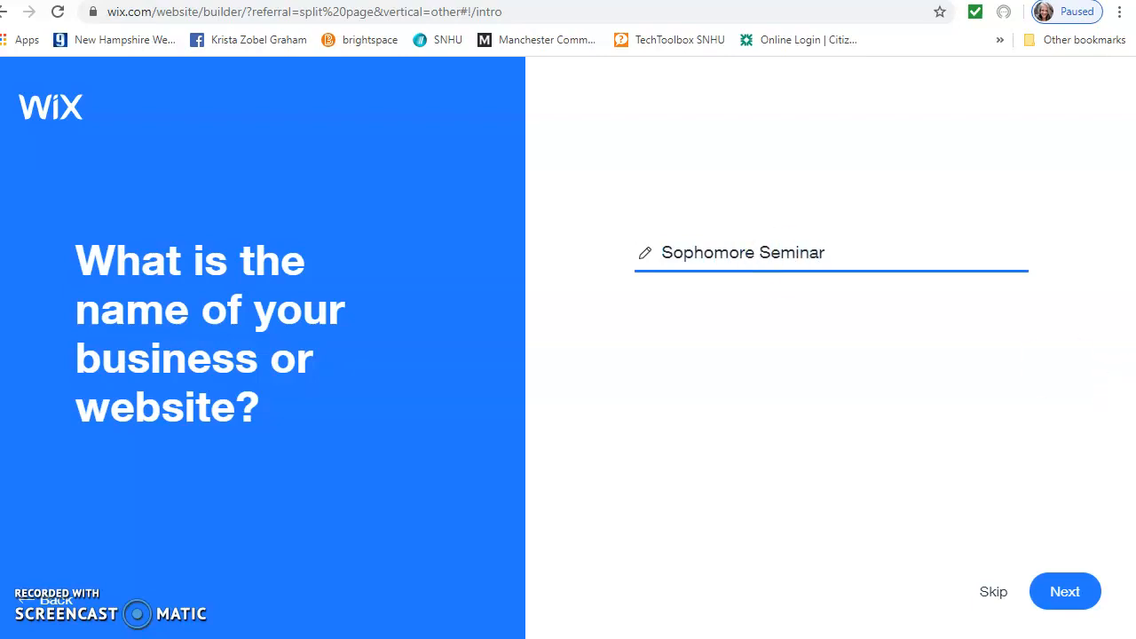
click(1070, 590)
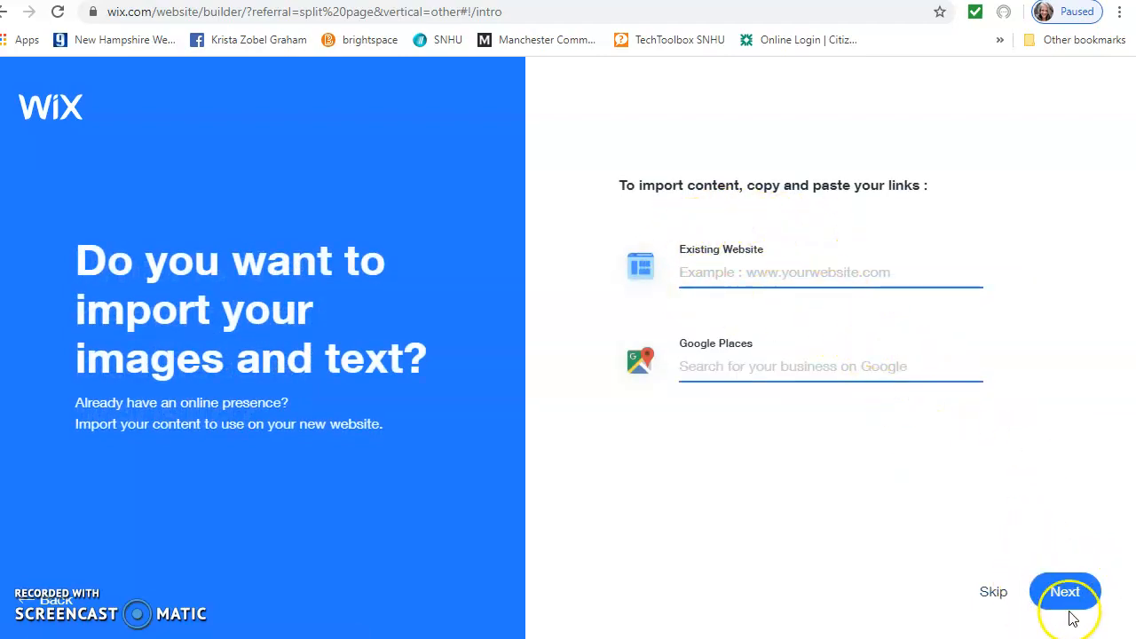
click(987, 595)
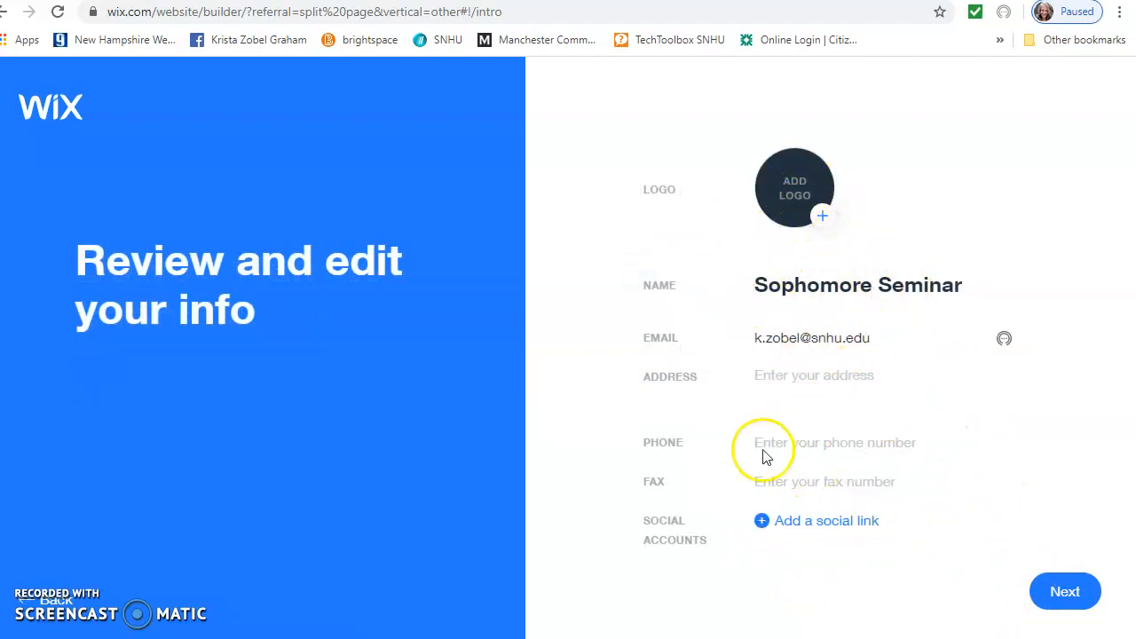
click(1062, 597)
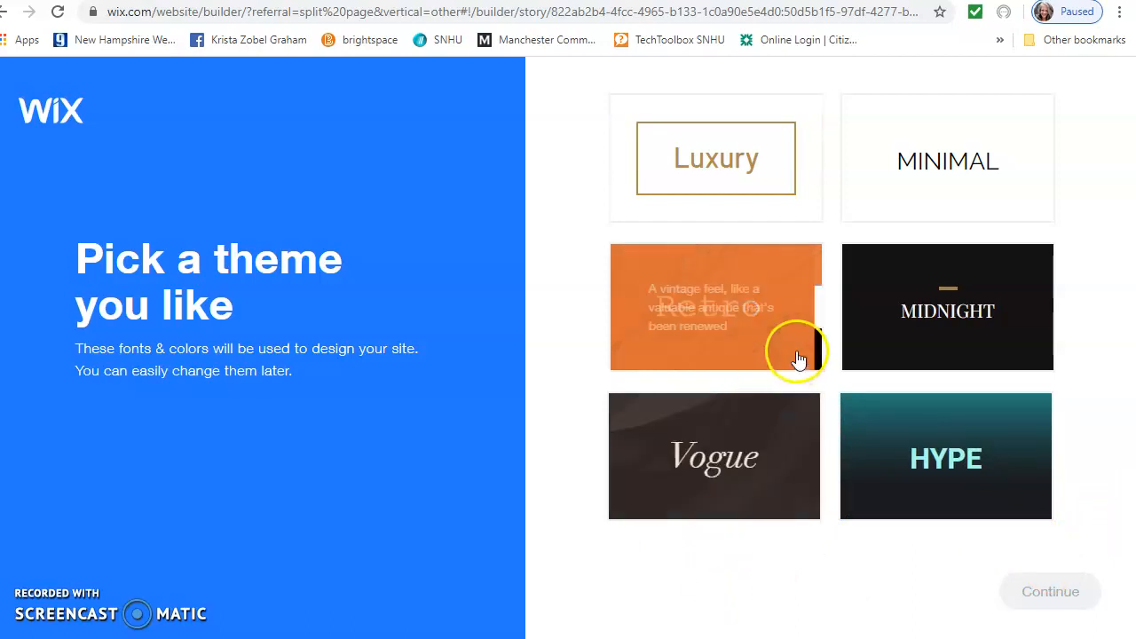
Apply the Vogue theme and pick the middle homepage design card
click(748, 468)
click(1034, 595)
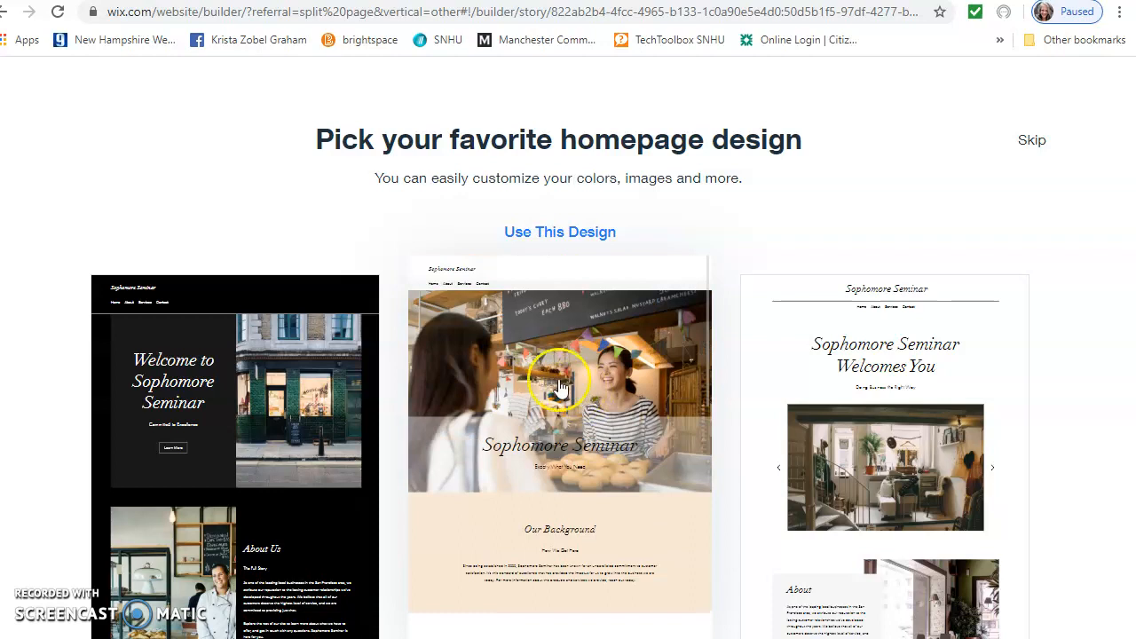
click(621, 375)
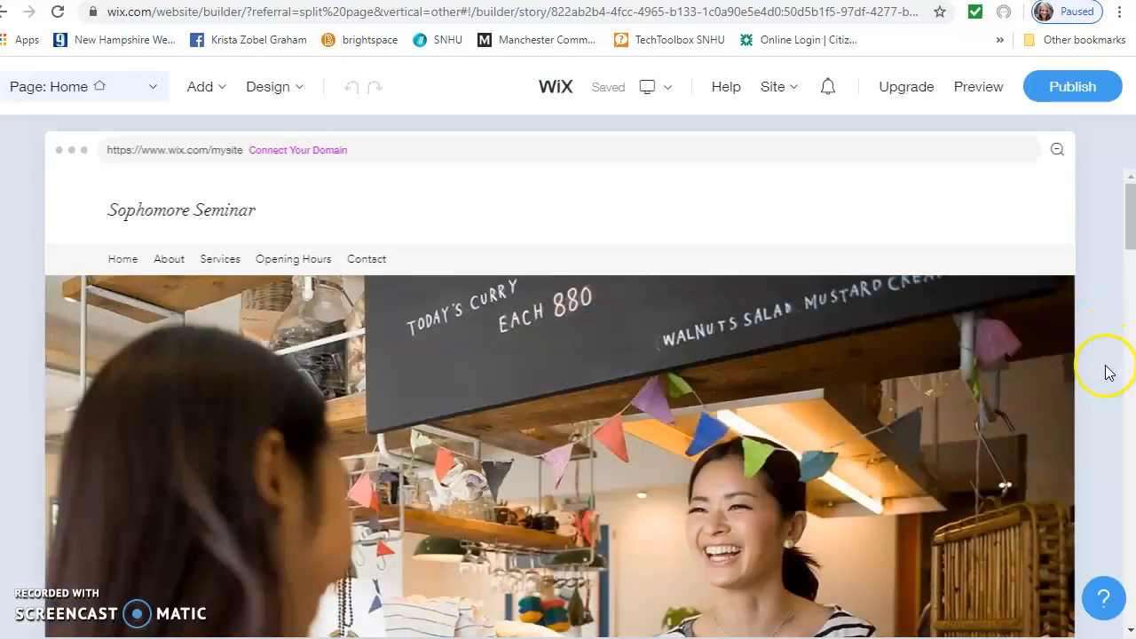
scroll(1108, 373, down, 6)
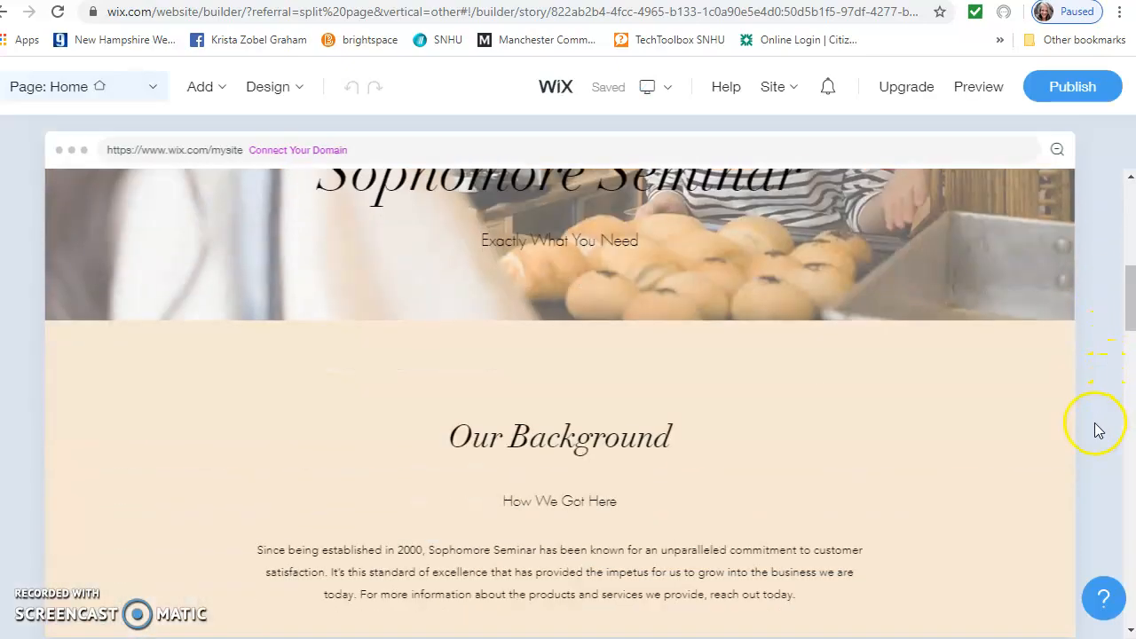
scroll(1098, 430, down, 3)
scroll(1098, 428, up, 4)
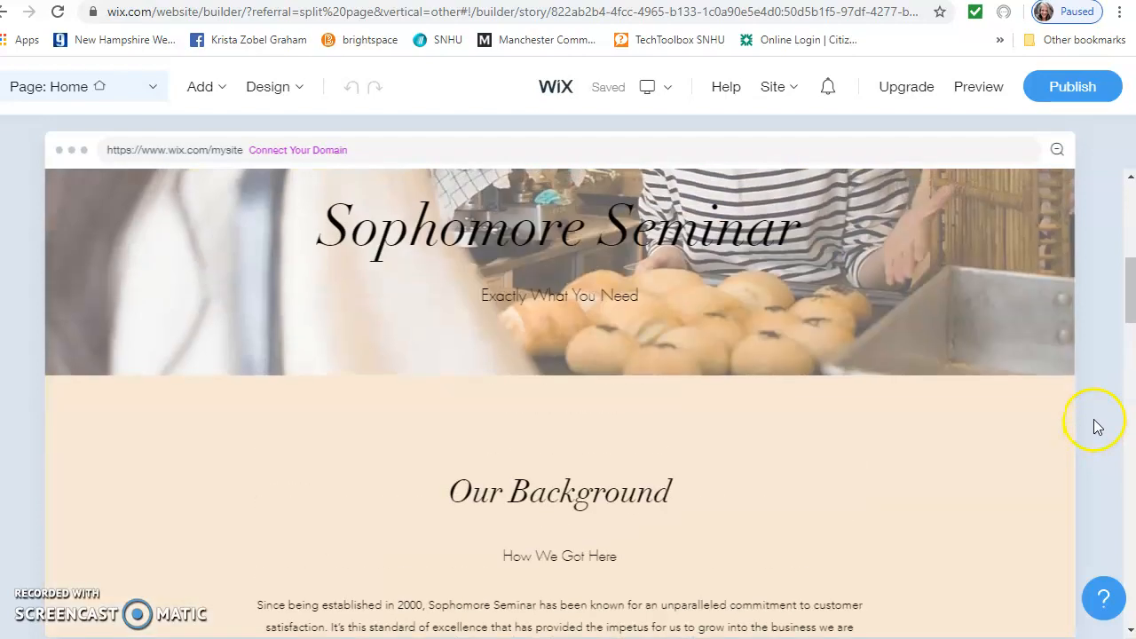
scroll(1098, 428, up, 4)
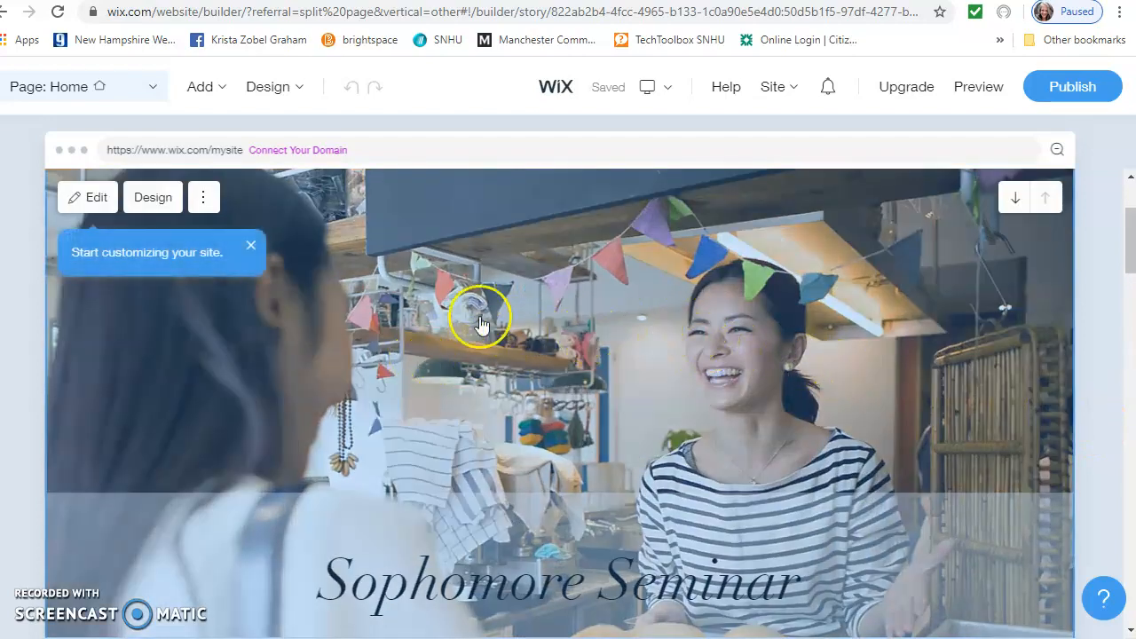
scroll(735, 387, down, 5)
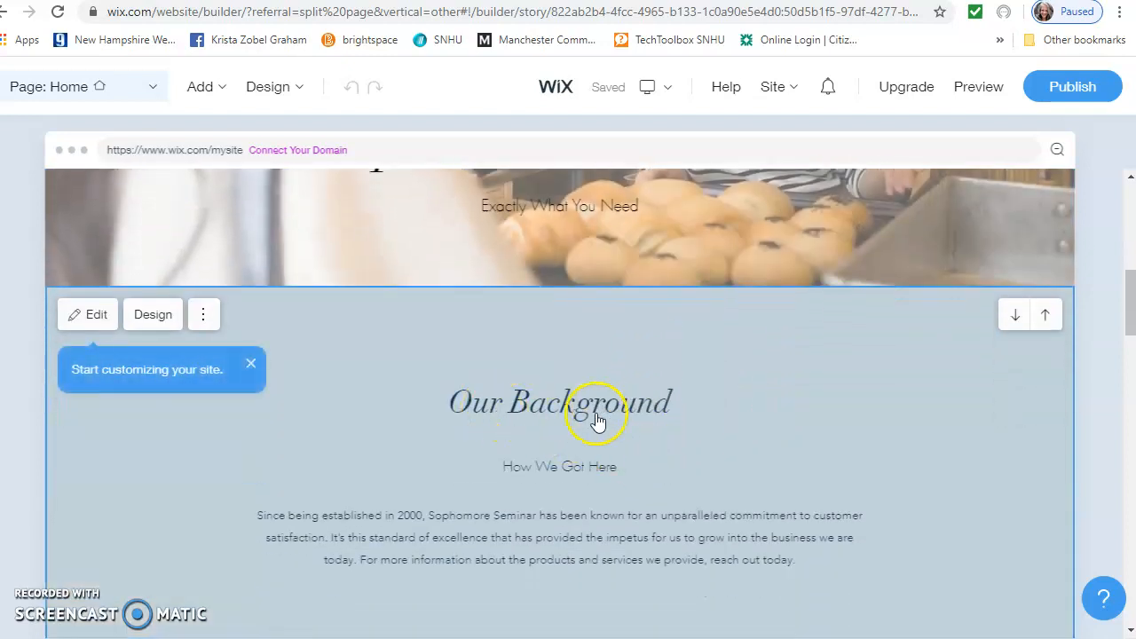
scroll(532, 426, down, 1)
scroll(619, 451, down, 1)
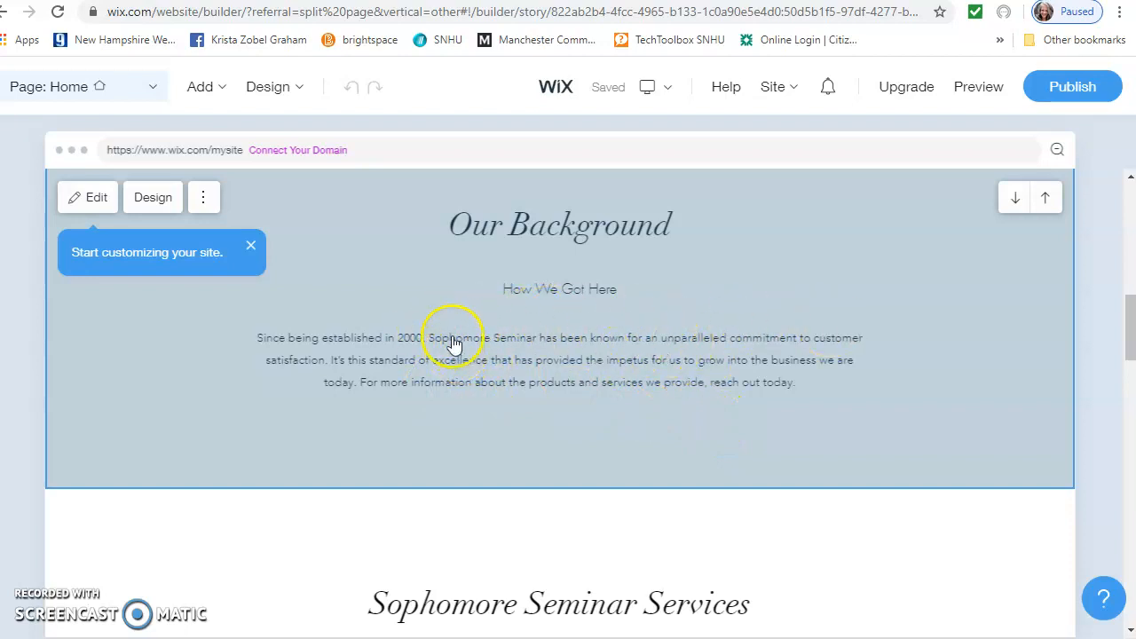
scroll(730, 346, down, 3)
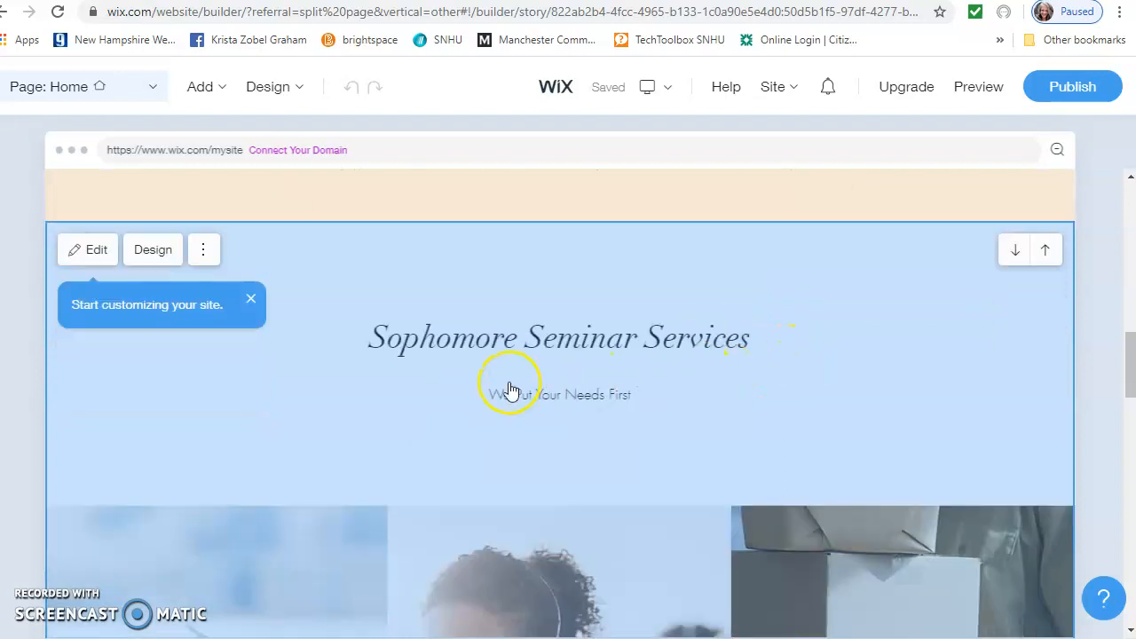
scroll(511, 390, down, 2)
scroll(511, 391, down, 1)
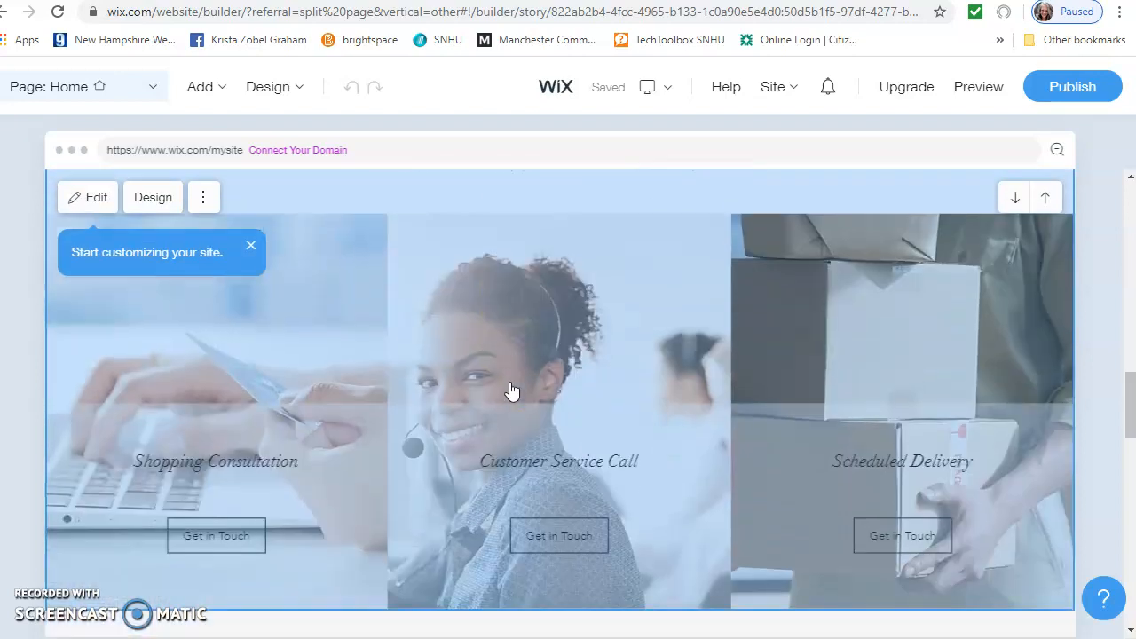
scroll(511, 390, down, 2)
scroll(717, 426, down, 1)
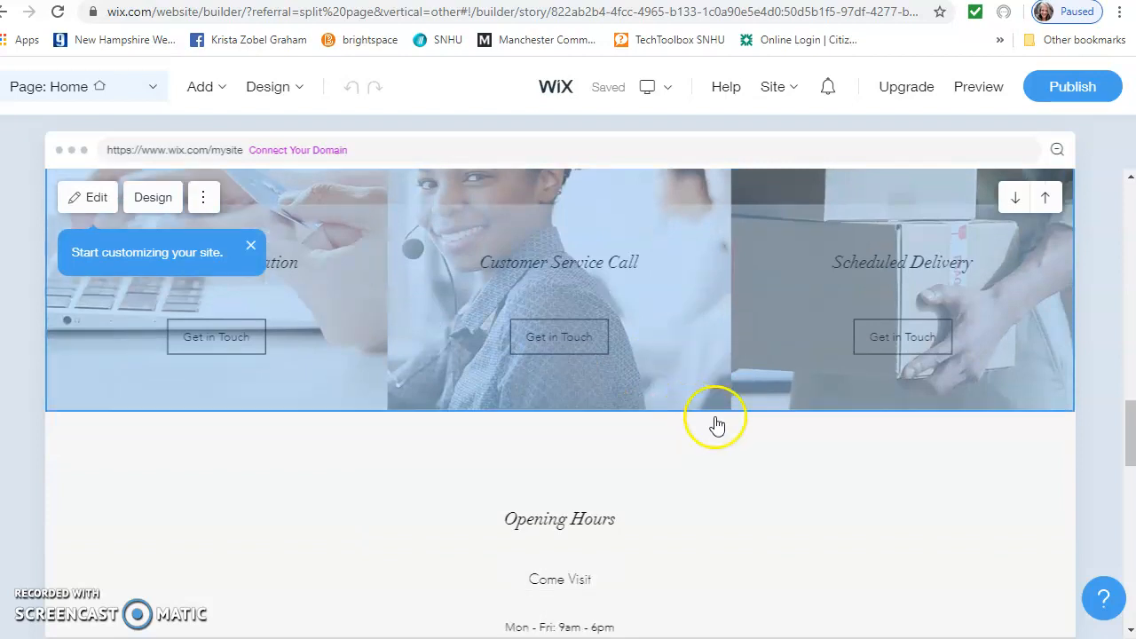
scroll(717, 426, up, 6)
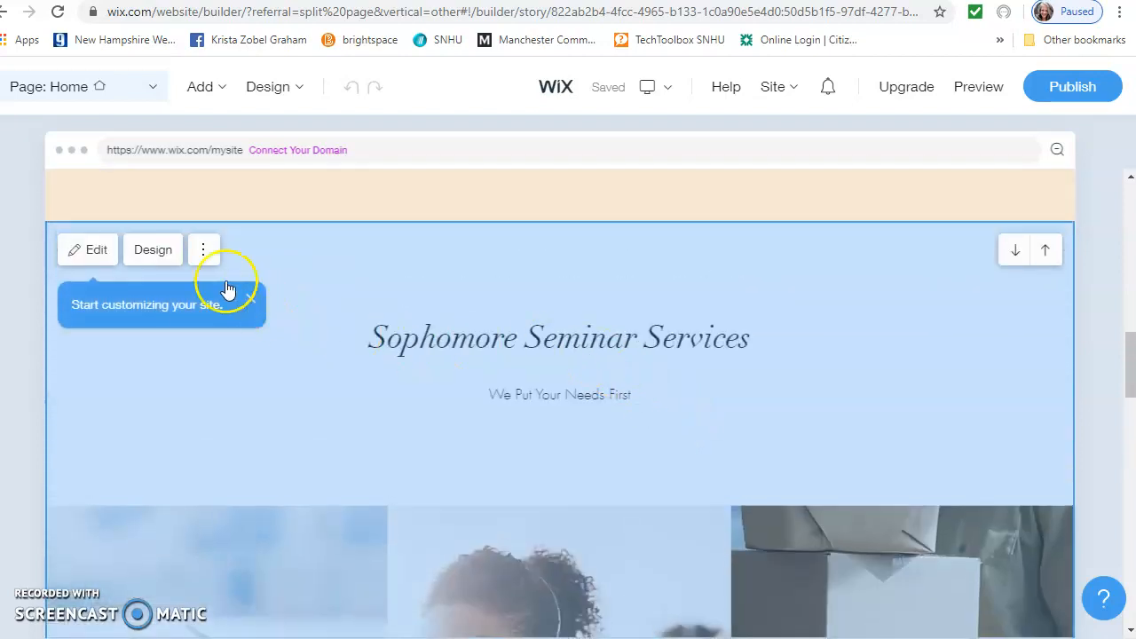
Delete the Services section from the homepage
click(203, 250)
click(178, 346)
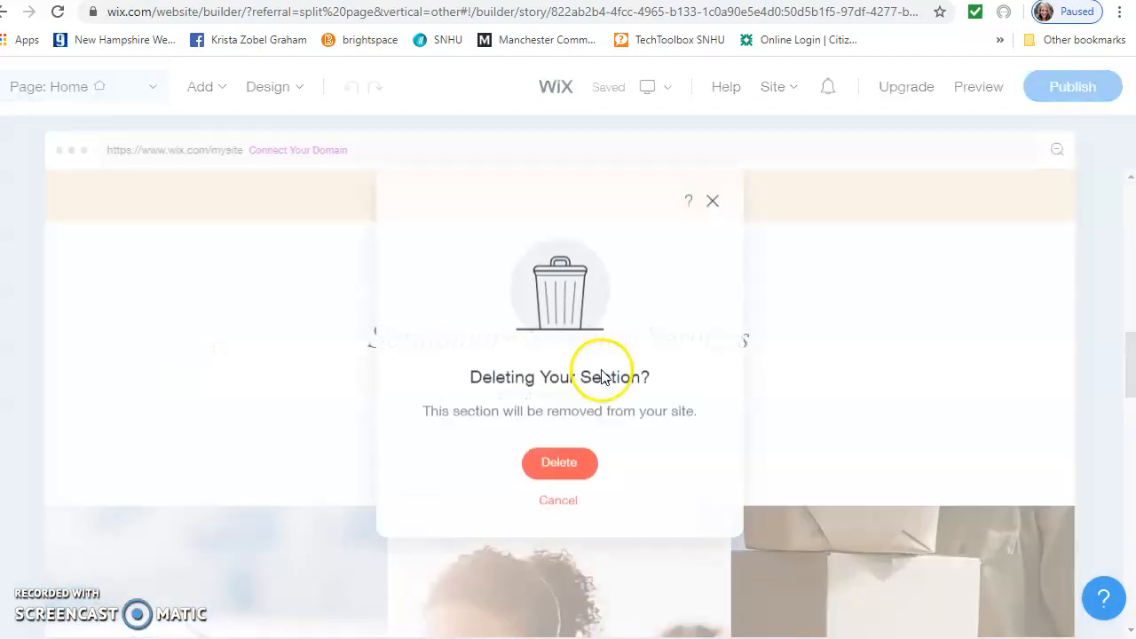
click(560, 461)
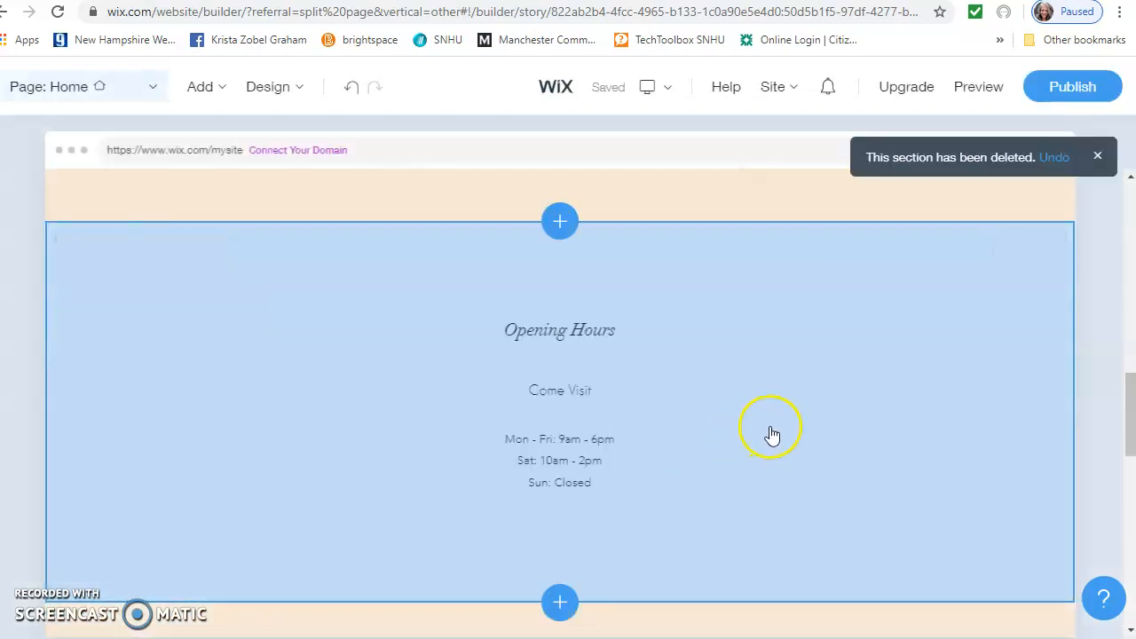
scroll(611, 299, up, 2)
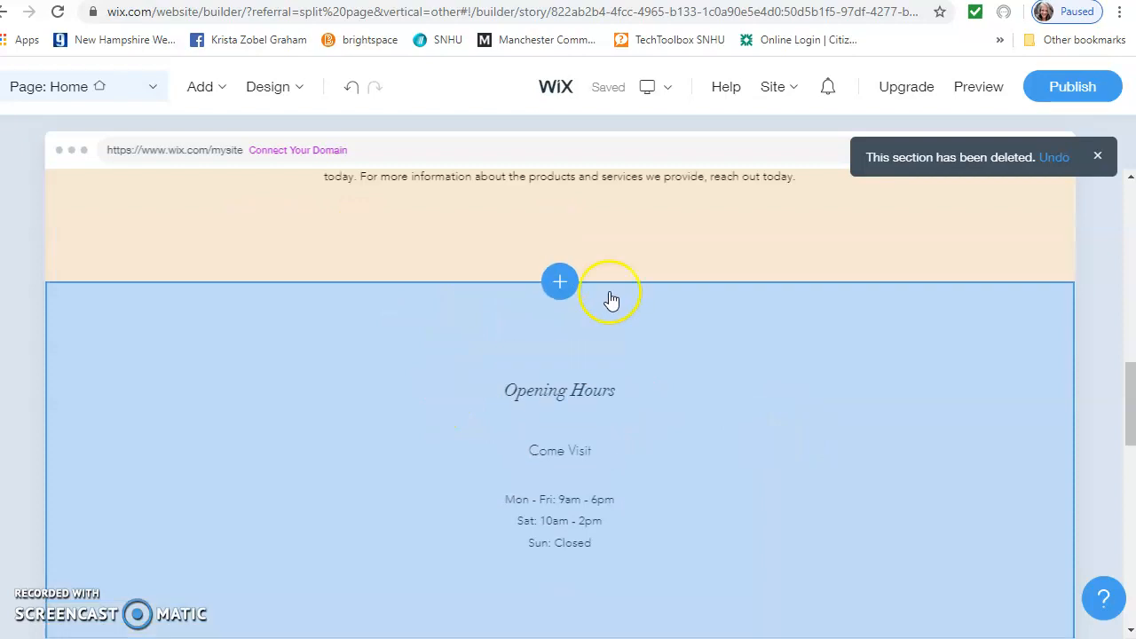
scroll(400, 354, down, 2)
Delete the Opening Hours and Get in Touch sections as well
click(203, 255)
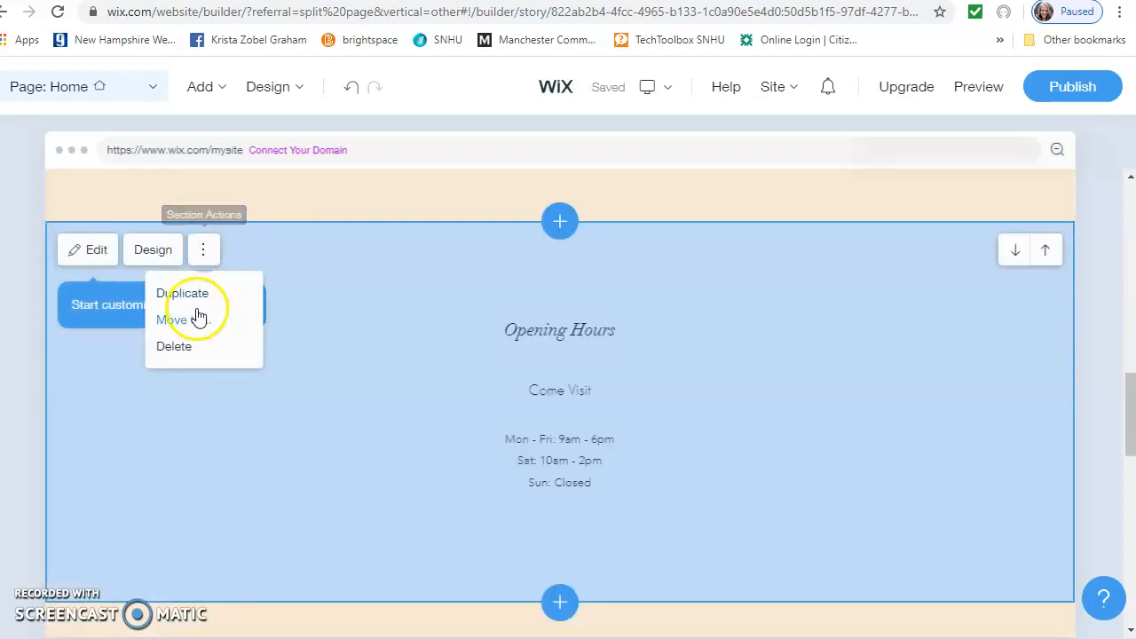
click(176, 347)
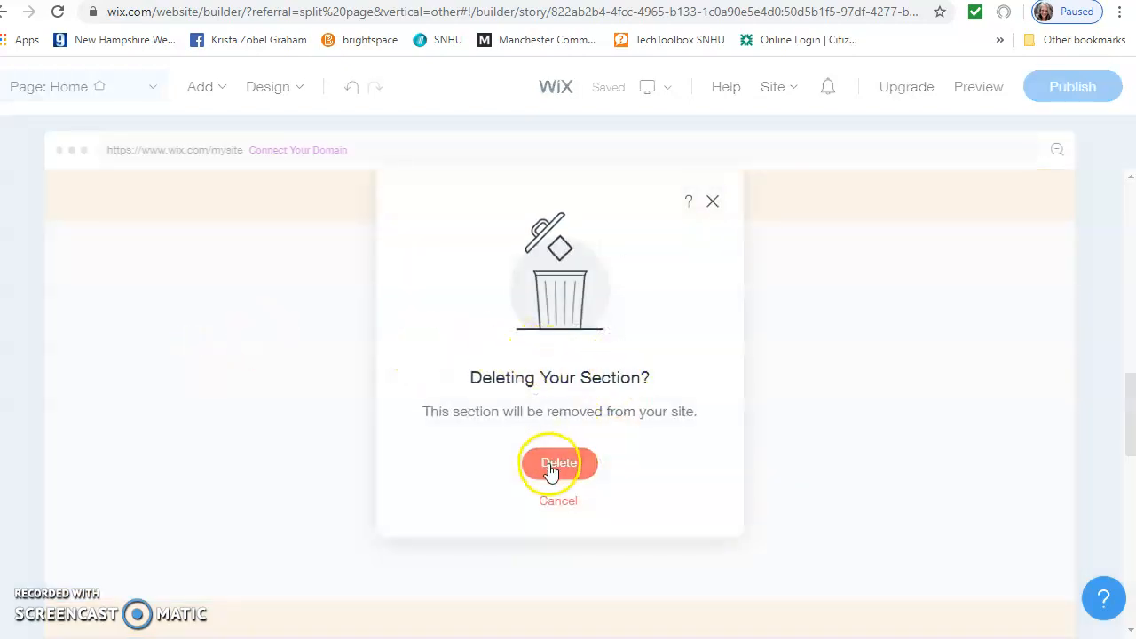
click(550, 468)
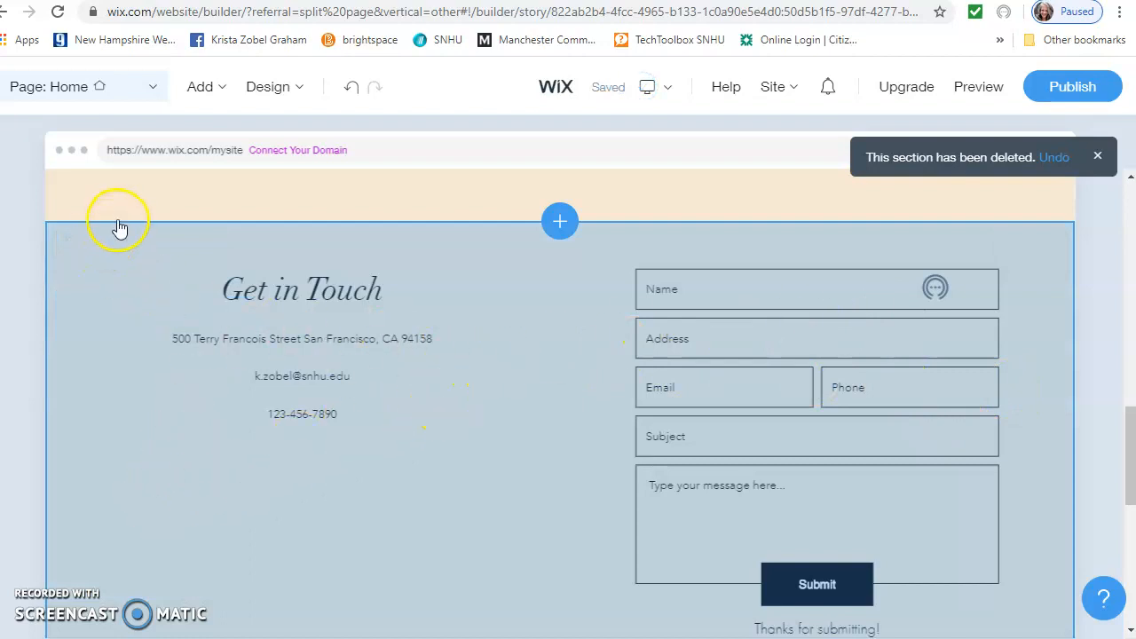
click(203, 250)
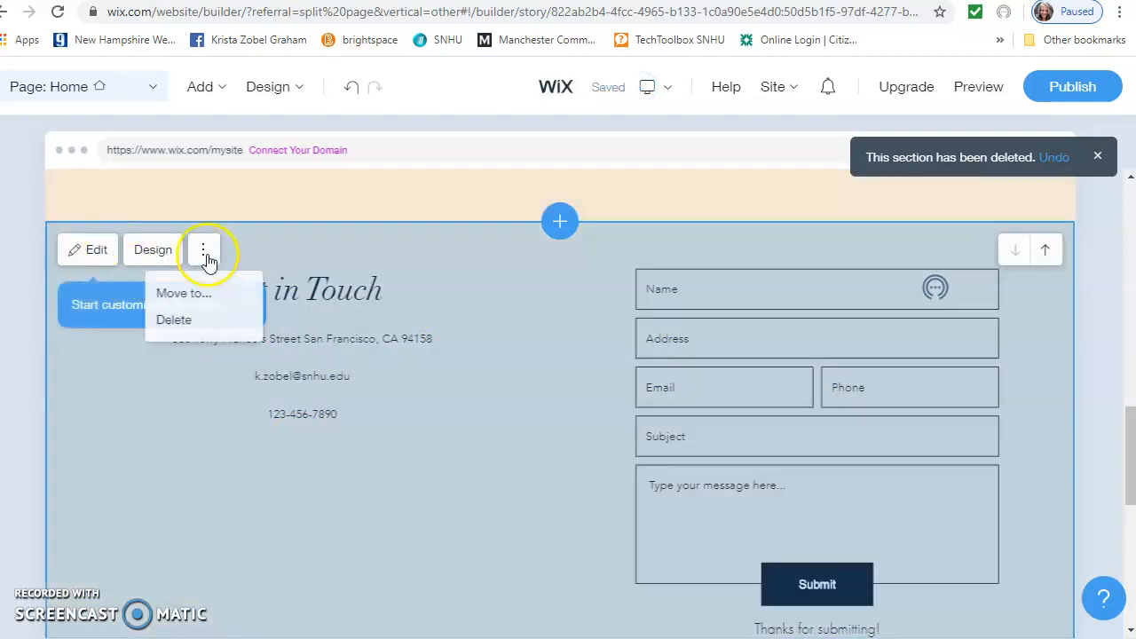
click(175, 320)
click(551, 466)
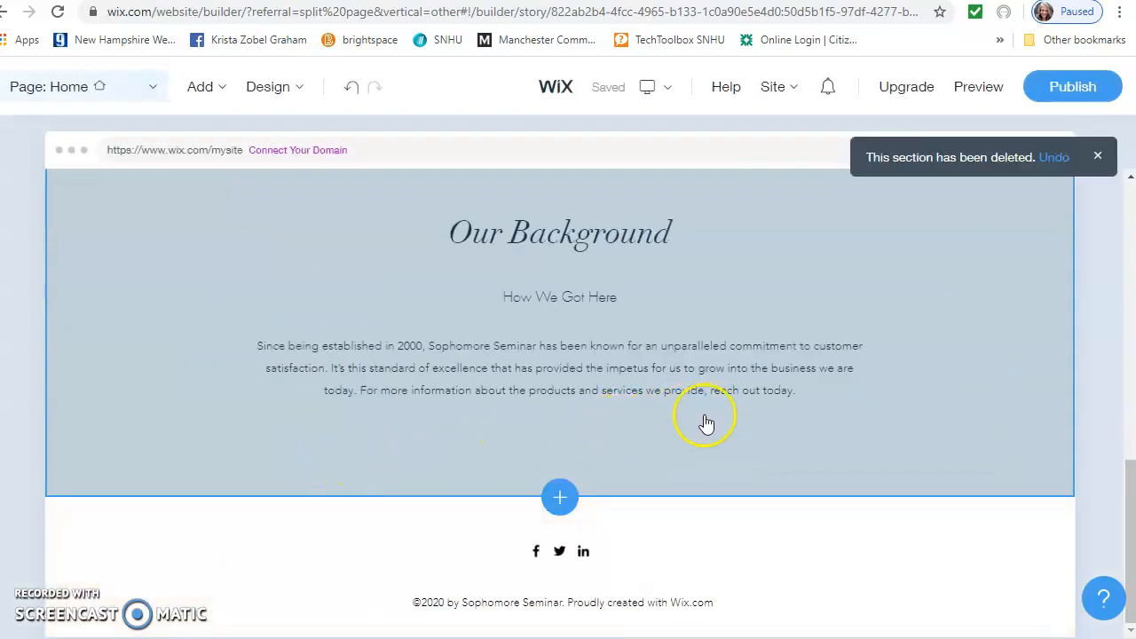
scroll(706, 423, up, 10)
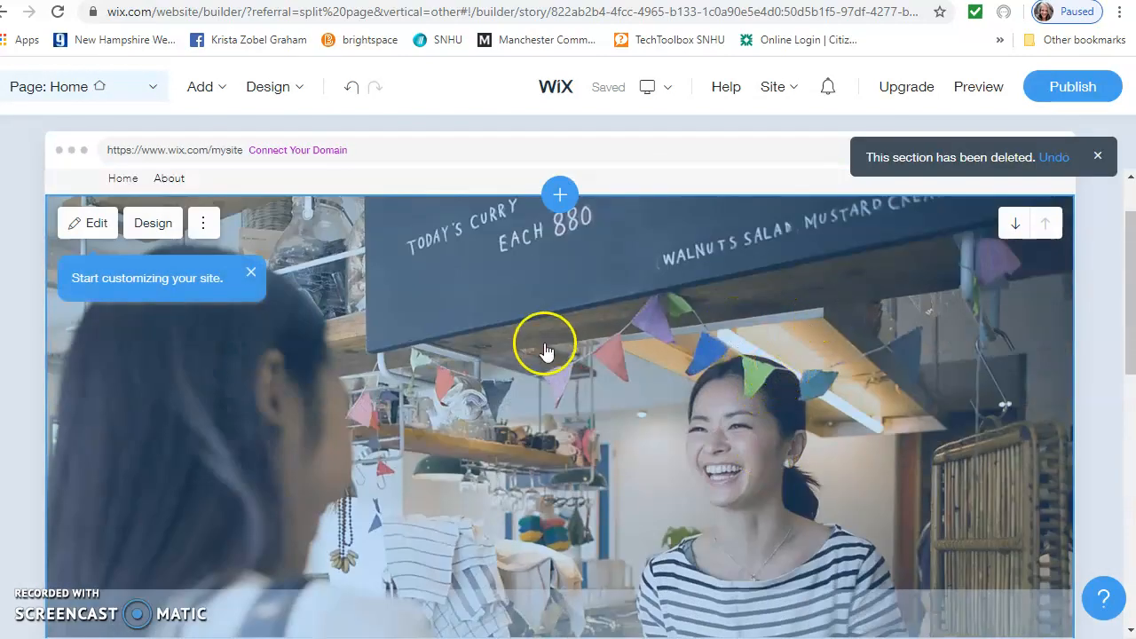
Open the Welcome hero editor showing title 'Sophomore Seminar' and subtitle 'Exactly What You Need.'
scroll(621, 329, down, 1)
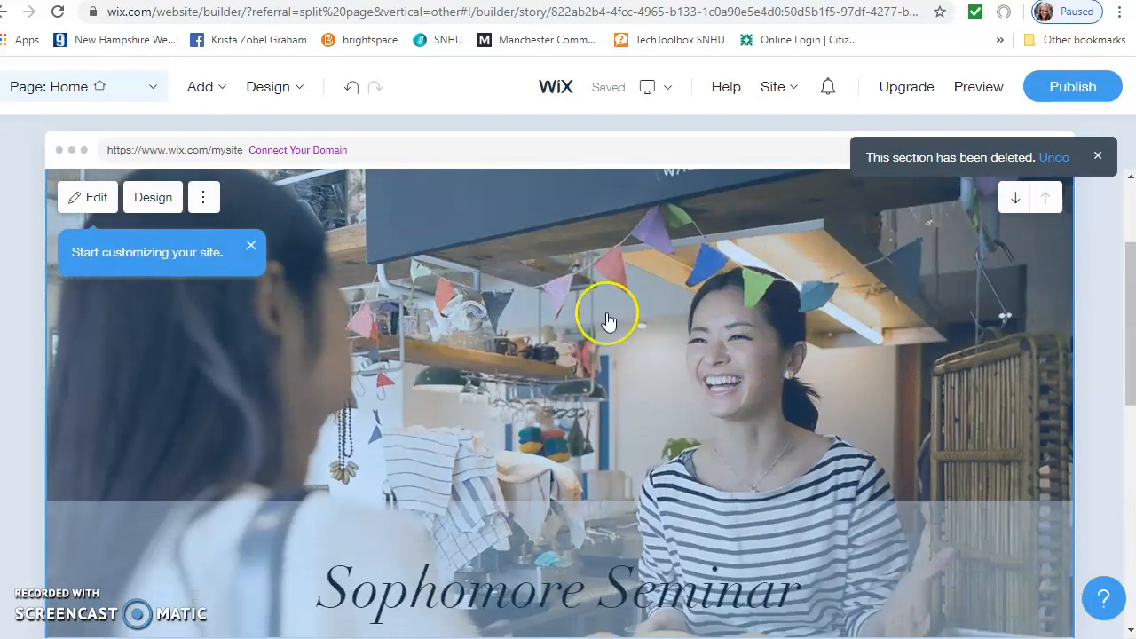
scroll(609, 321, down, 2)
scroll(589, 435, down, 1)
scroll(598, 459, down, 4)
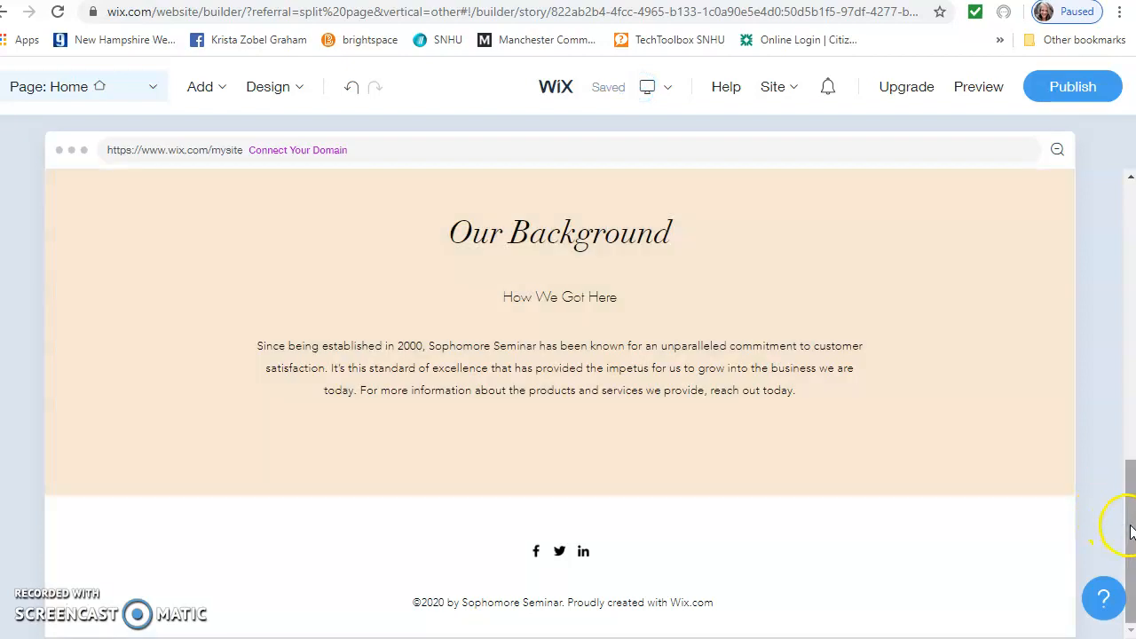
drag(1132, 530, 1129, 195)
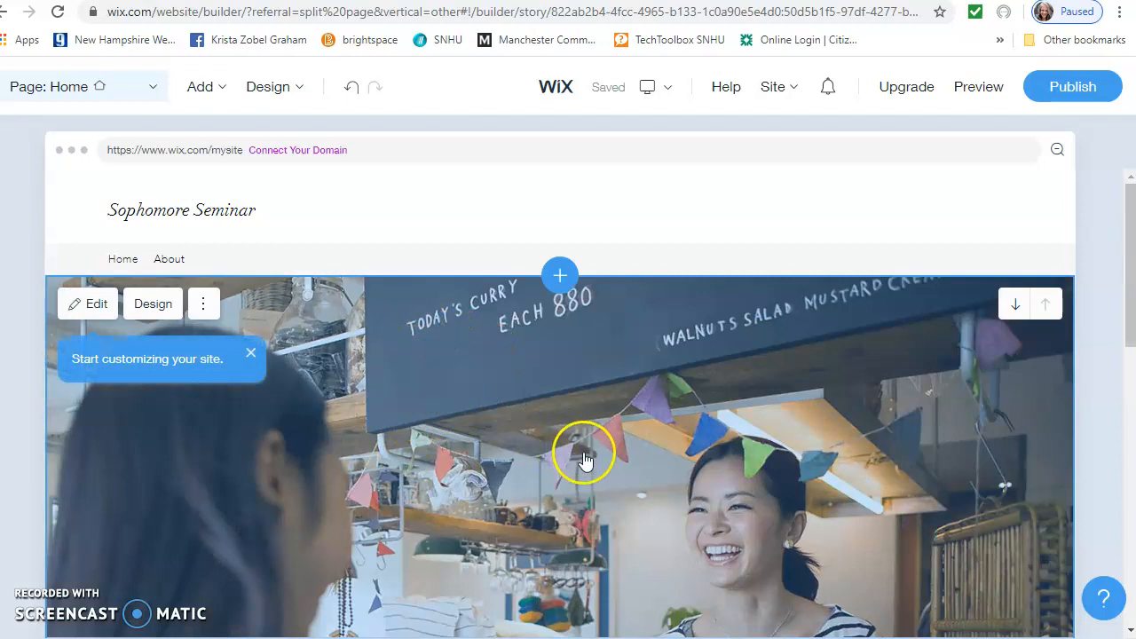
click(83, 302)
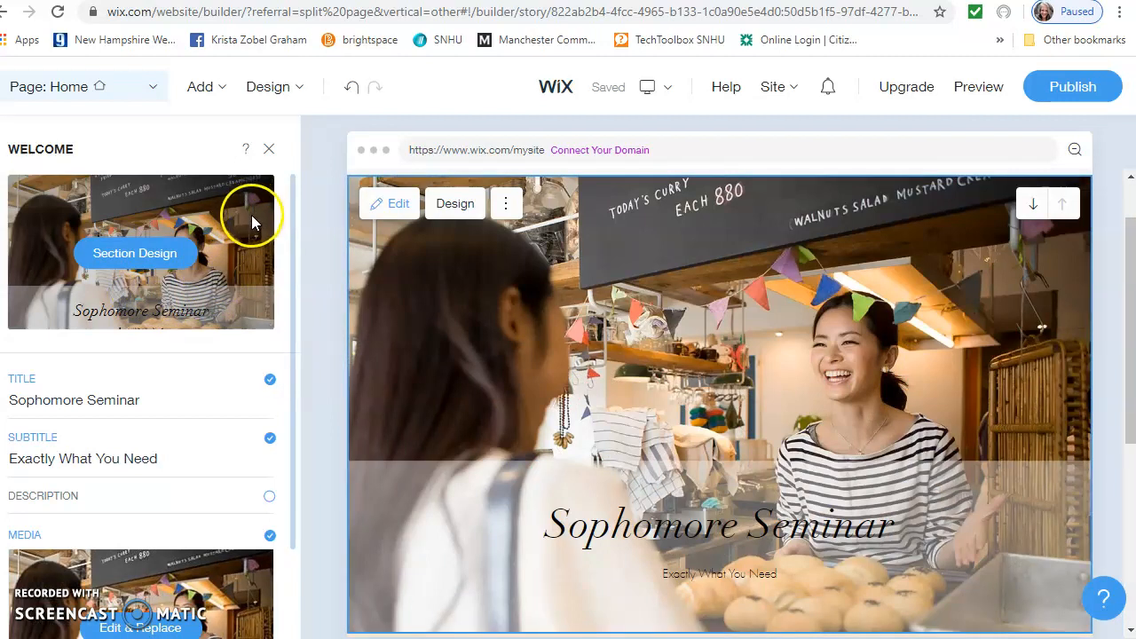
click(410, 214)
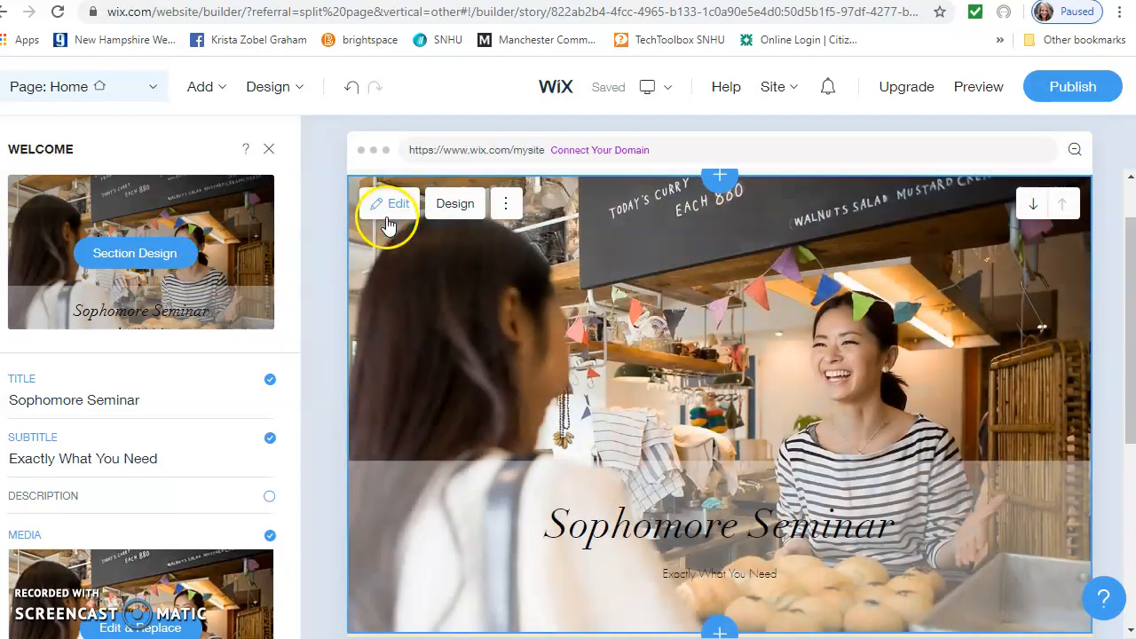
click(400, 282)
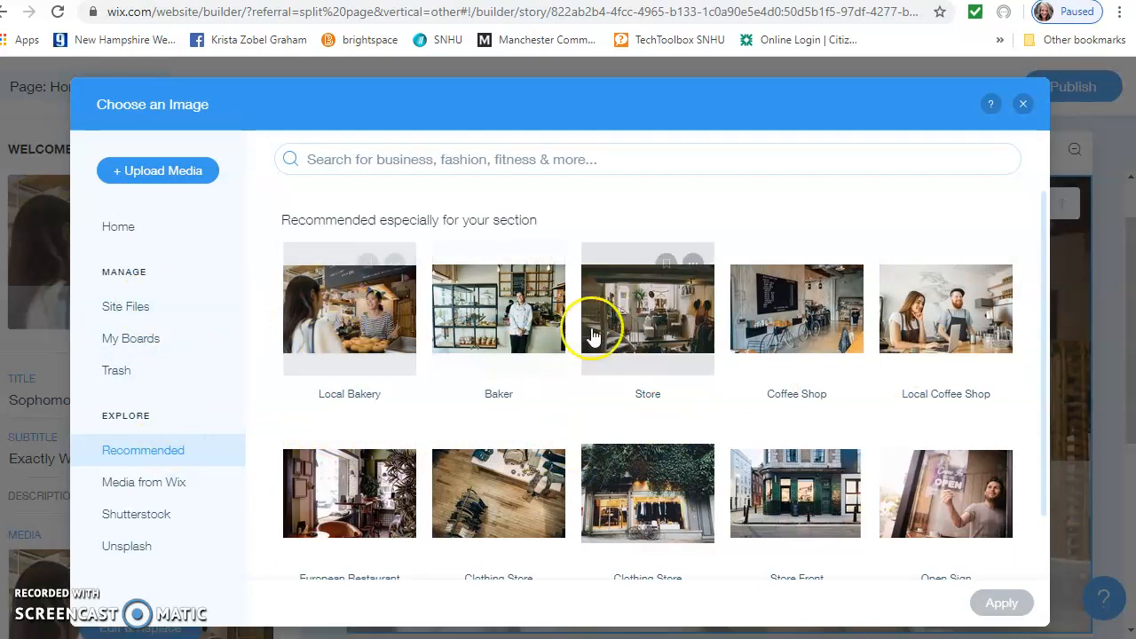
click(167, 174)
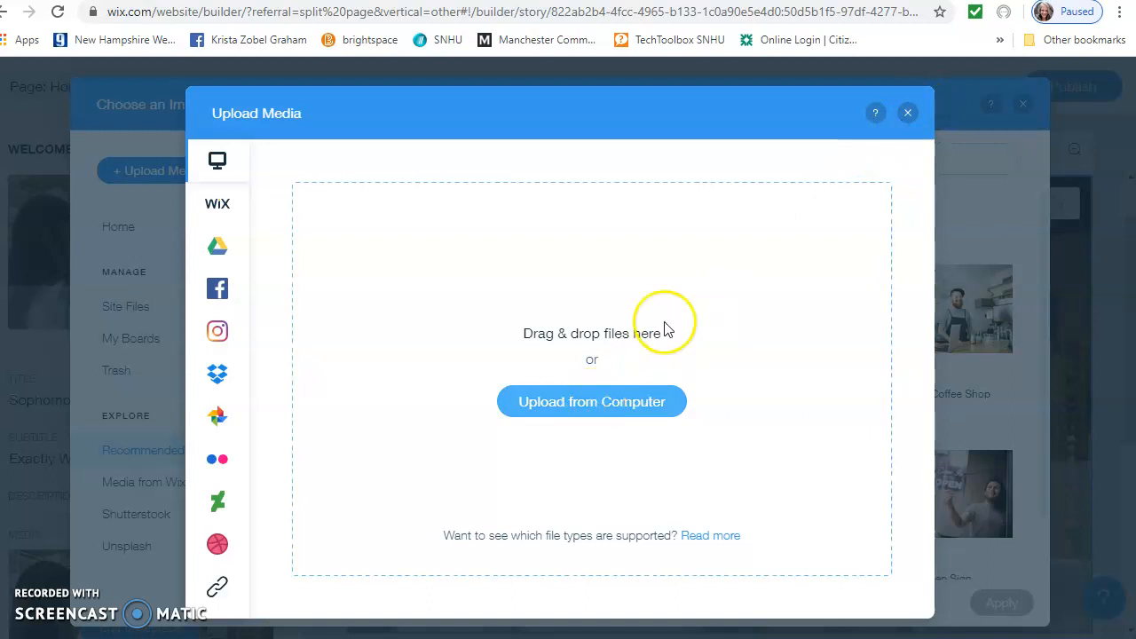
click(909, 115)
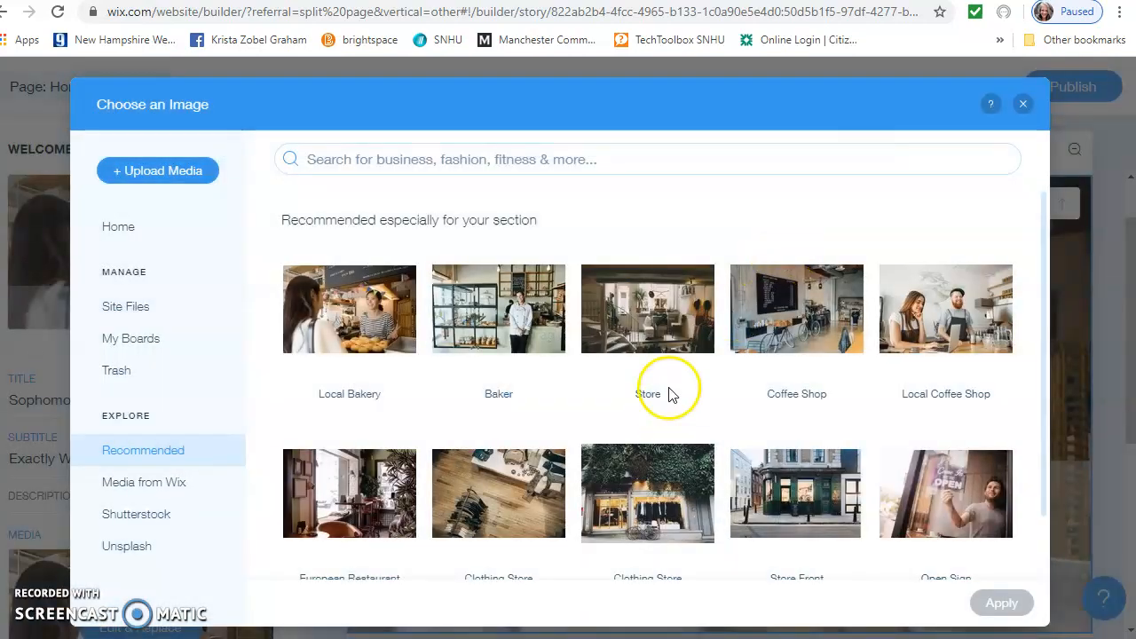
click(118, 233)
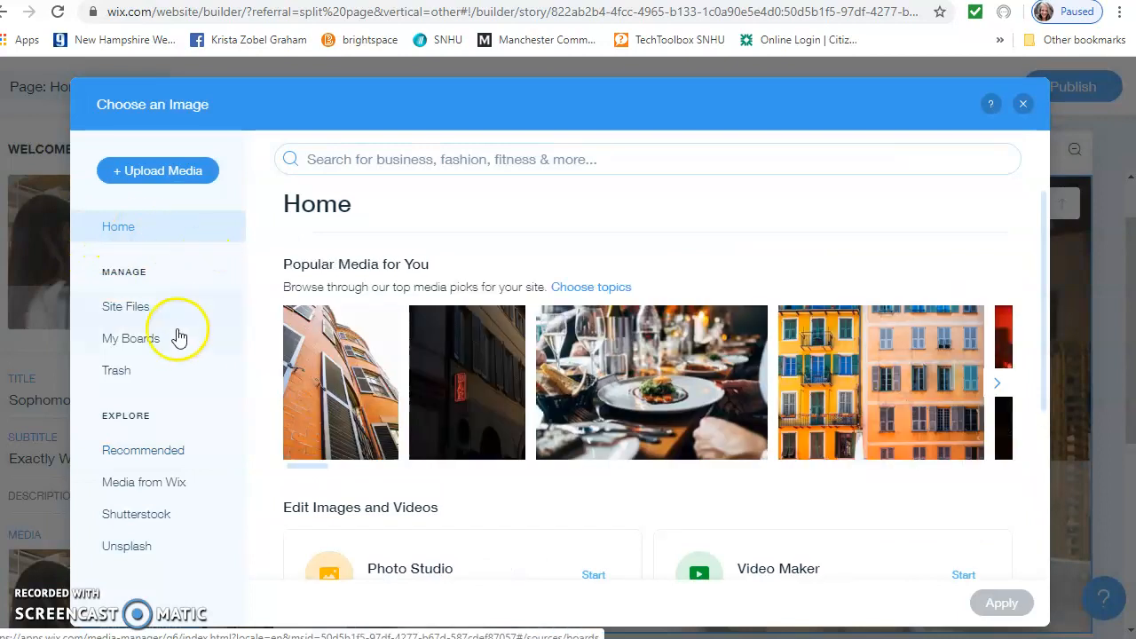
click(1023, 104)
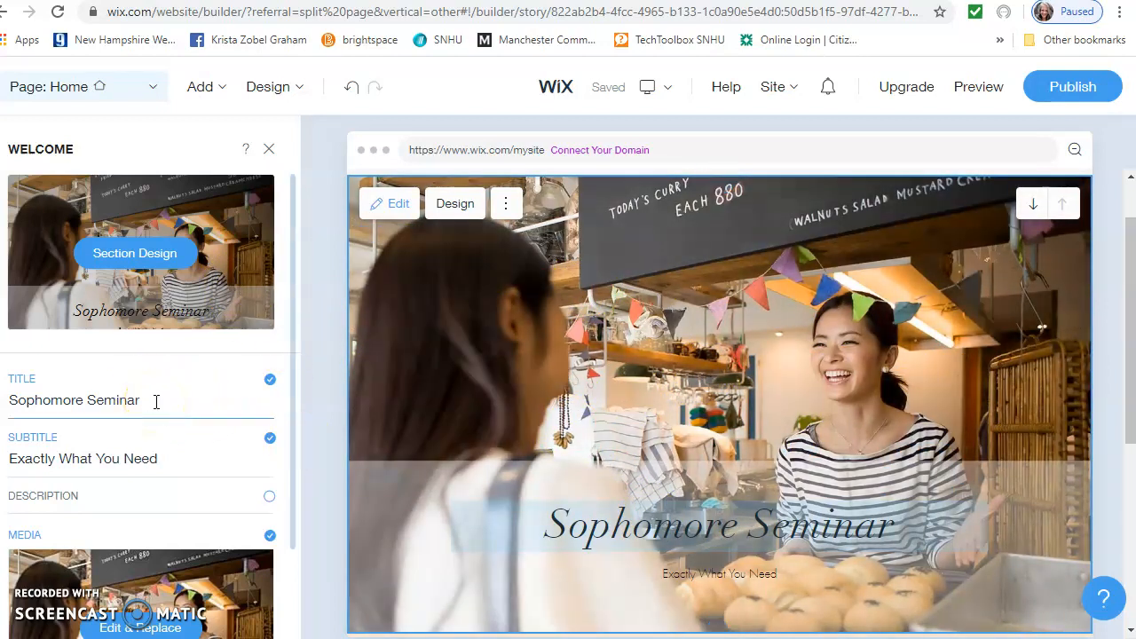
Change the hero title to 'Something About Your Topic' and dismiss the 'Your Site is Saved' notice
click(156, 402)
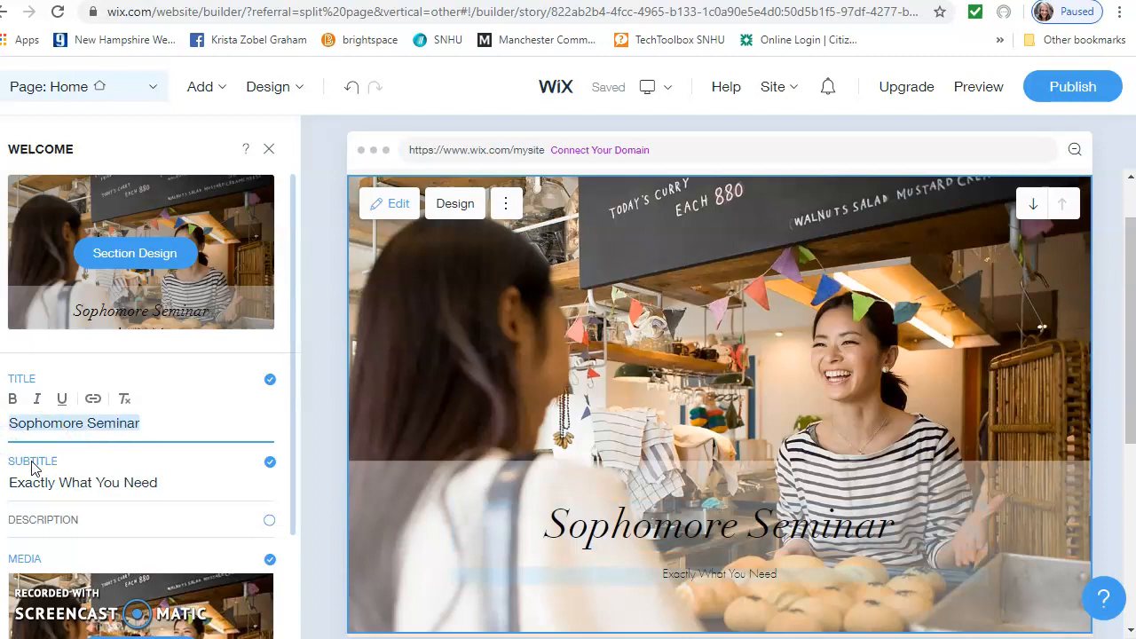
text(Something)
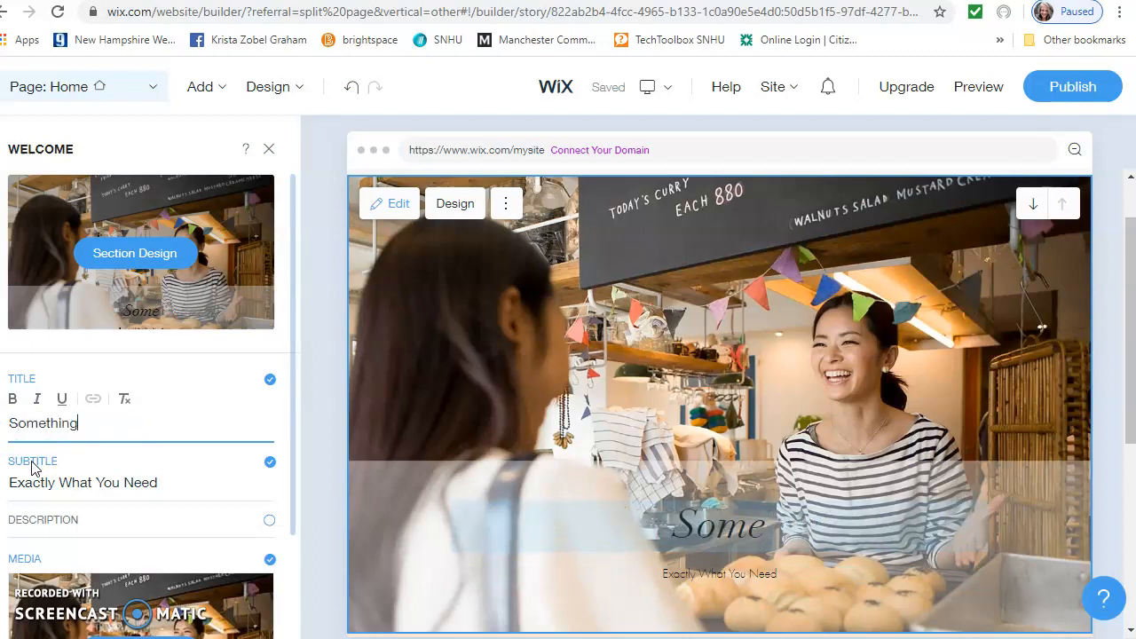
text(About your Topic)
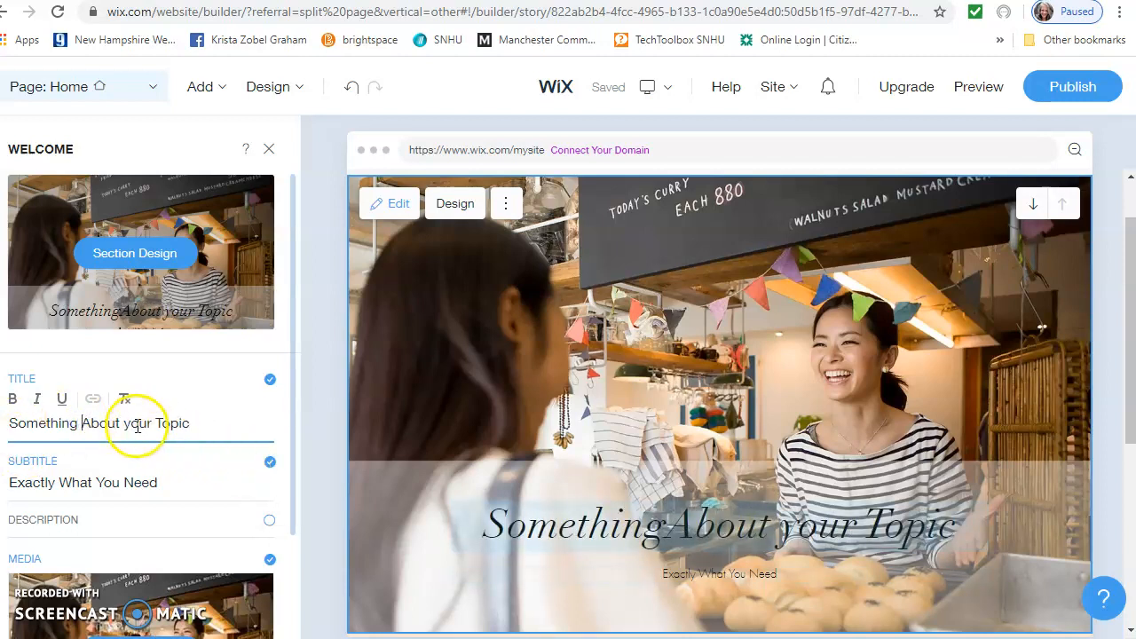
key(BackSpace)
text(Y)
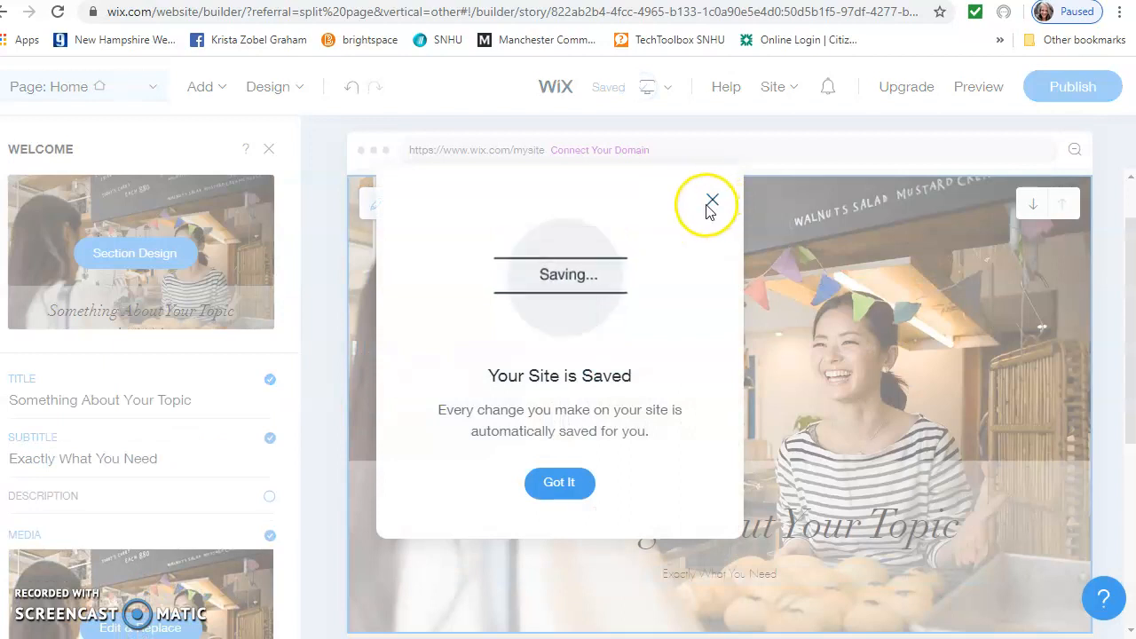
click(712, 204)
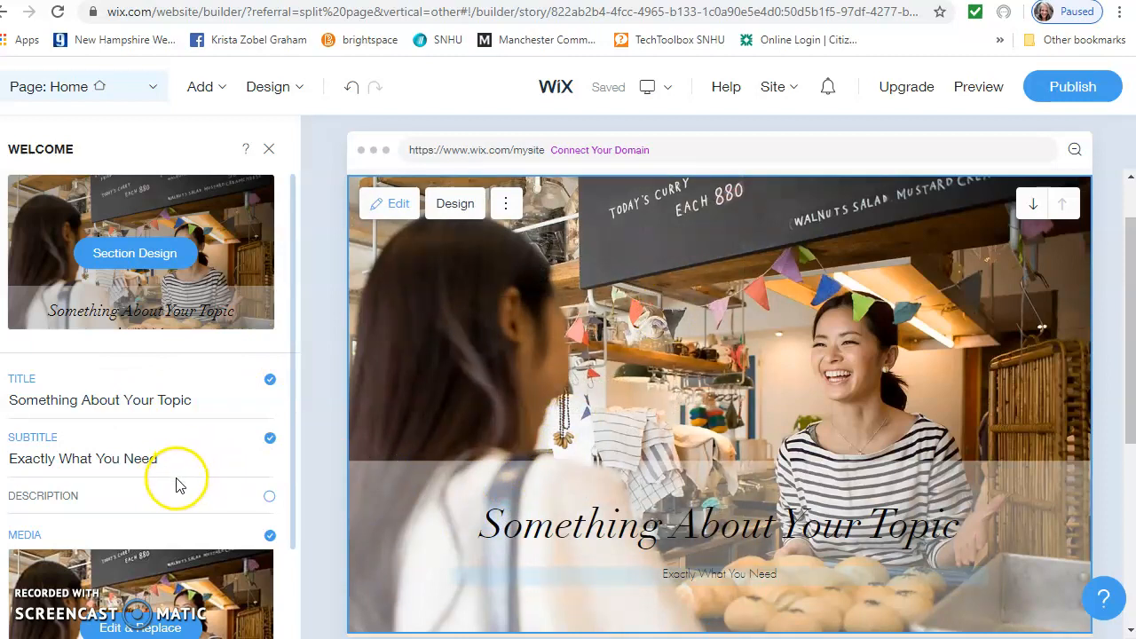
Open the Our Background section's About editor, showing title 'Our Background'
scroll(187, 488, down, 3)
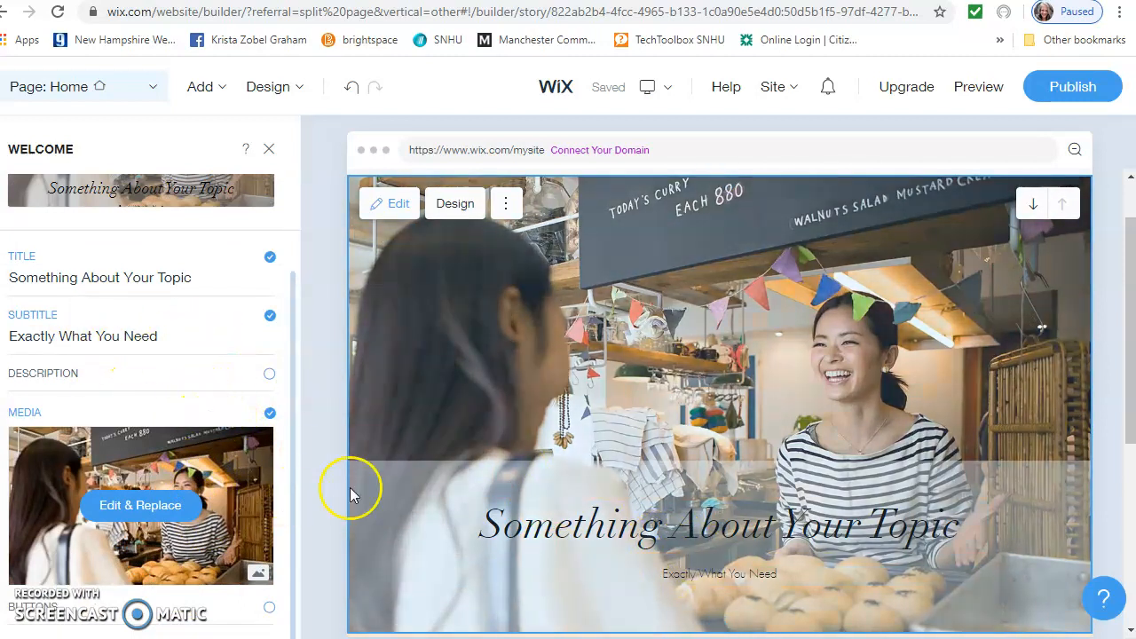
scroll(591, 542, down, 4)
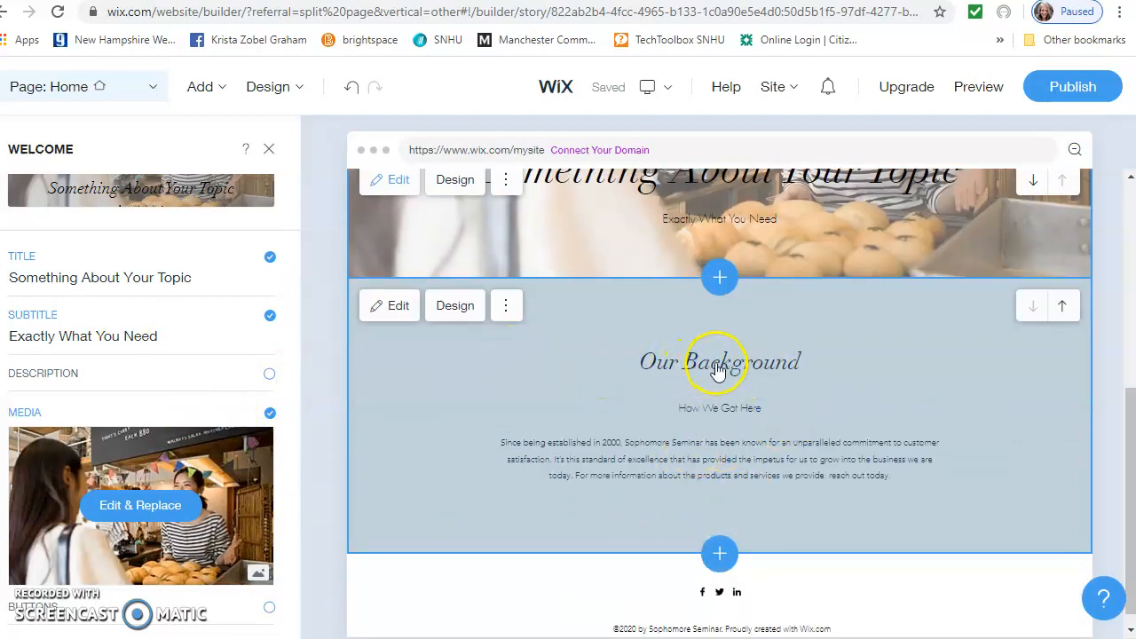
click(690, 369)
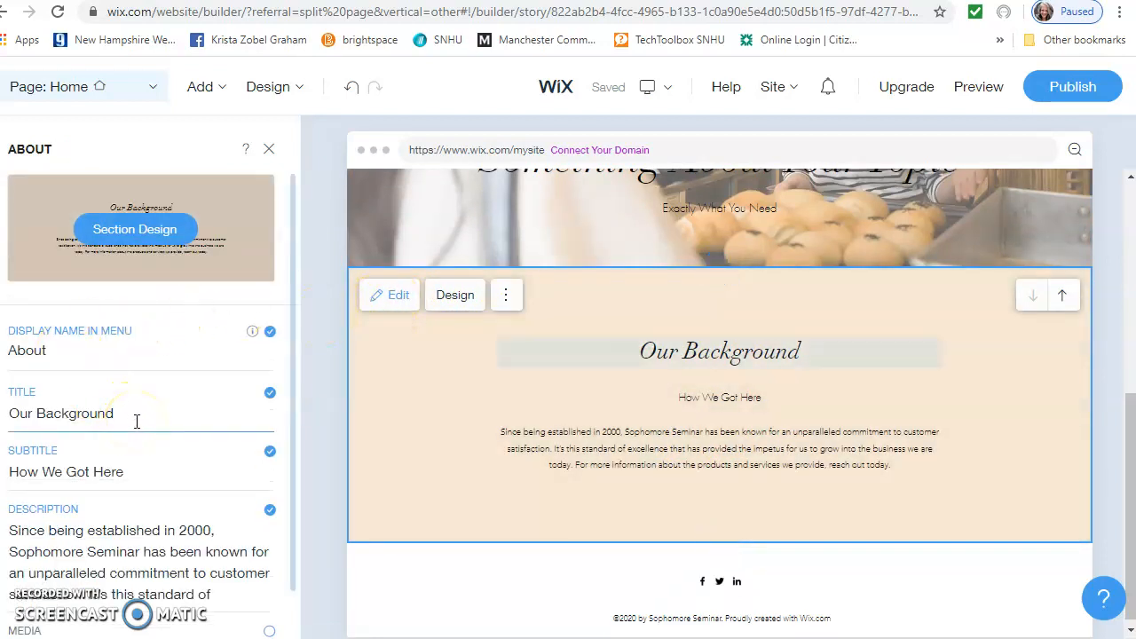
Replace the section title with 'What's the big deal about humor?'
click(19, 415)
drag(111, 436, 39, 436)
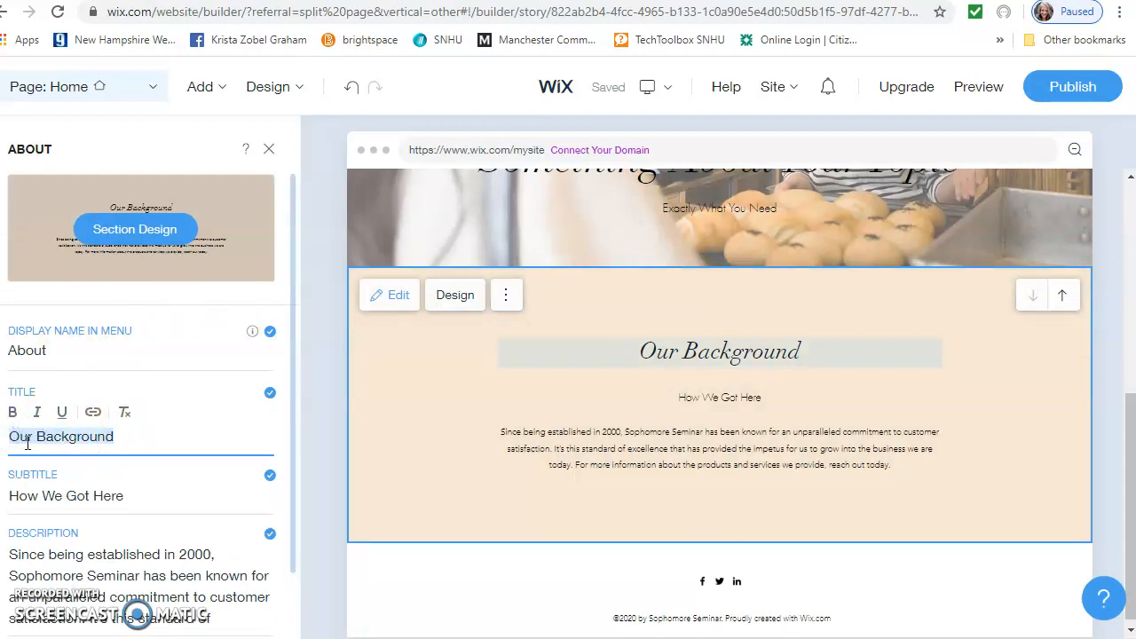
text(What's the)
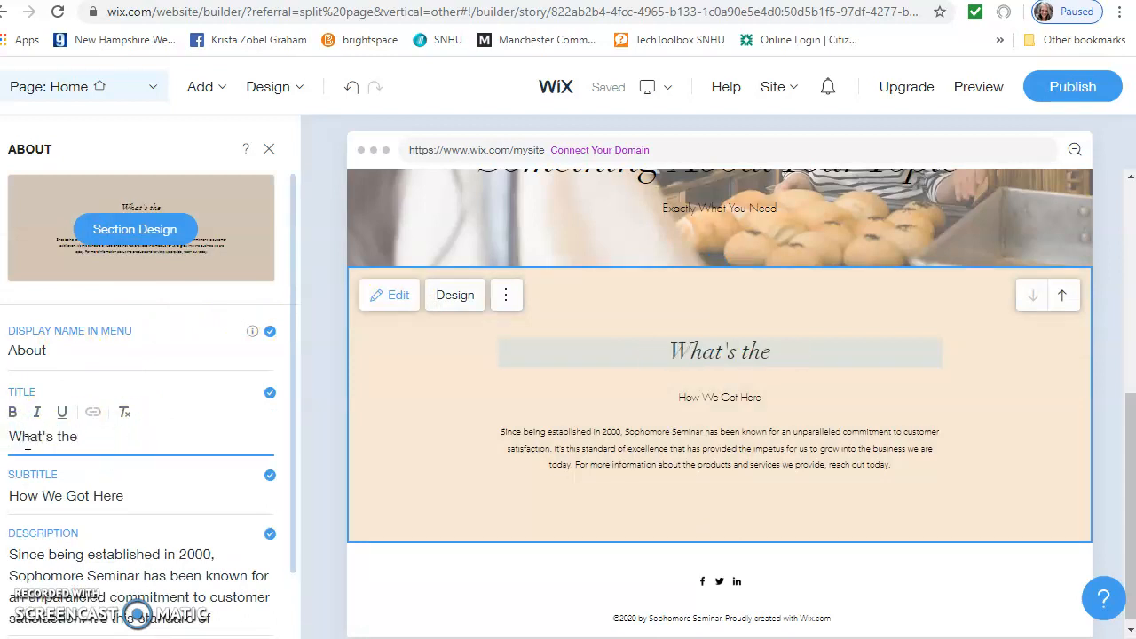
text( big deal)
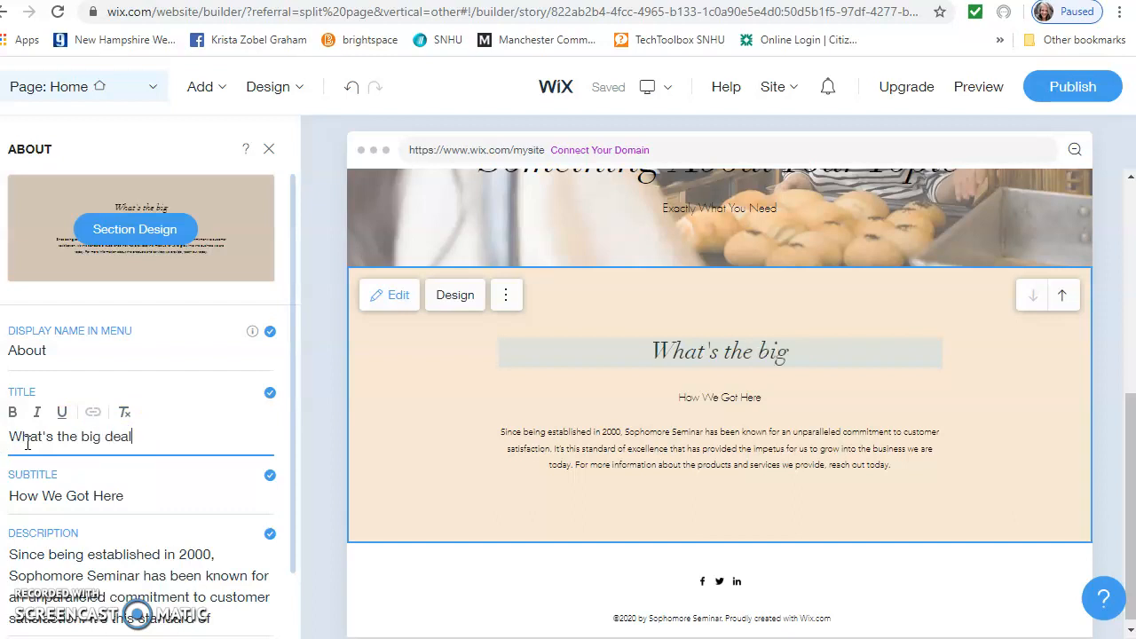
text( about humor?)
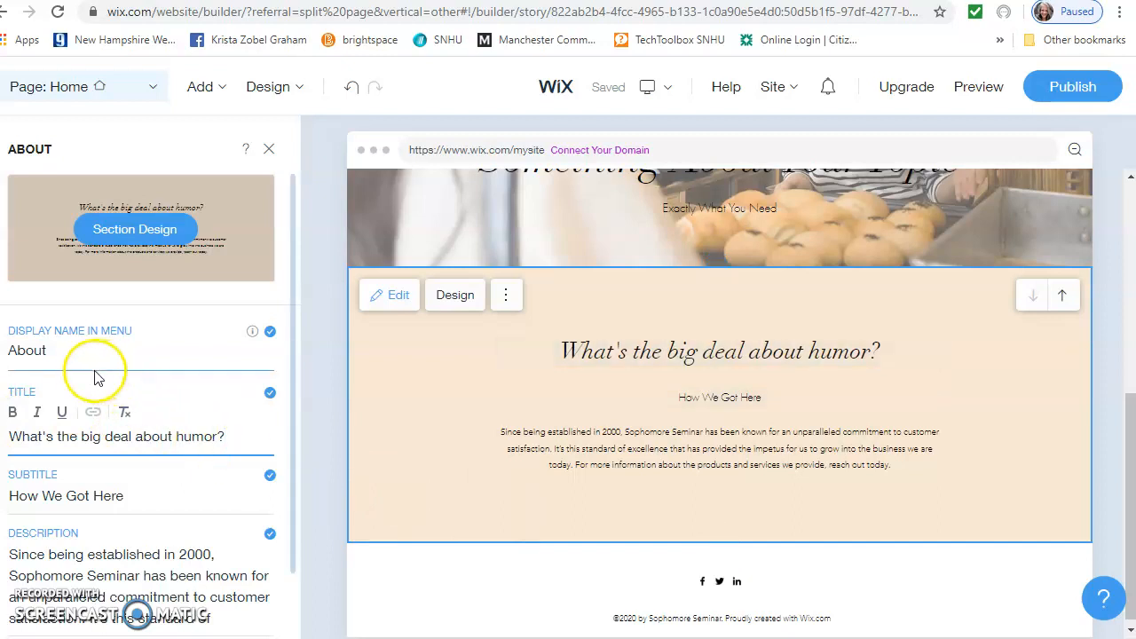
Change the subtitle to 'Humor and Harassment in the Workplace' and select part of the description
click(124, 491)
drag(132, 496, 16, 494)
text(H)
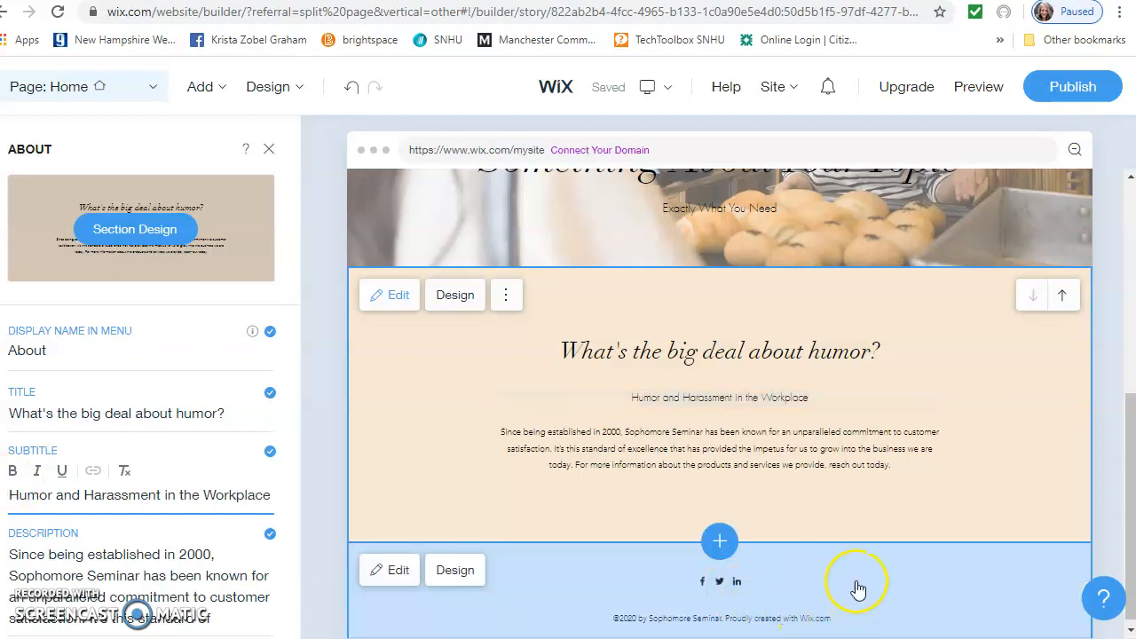
triple_click(168, 548)
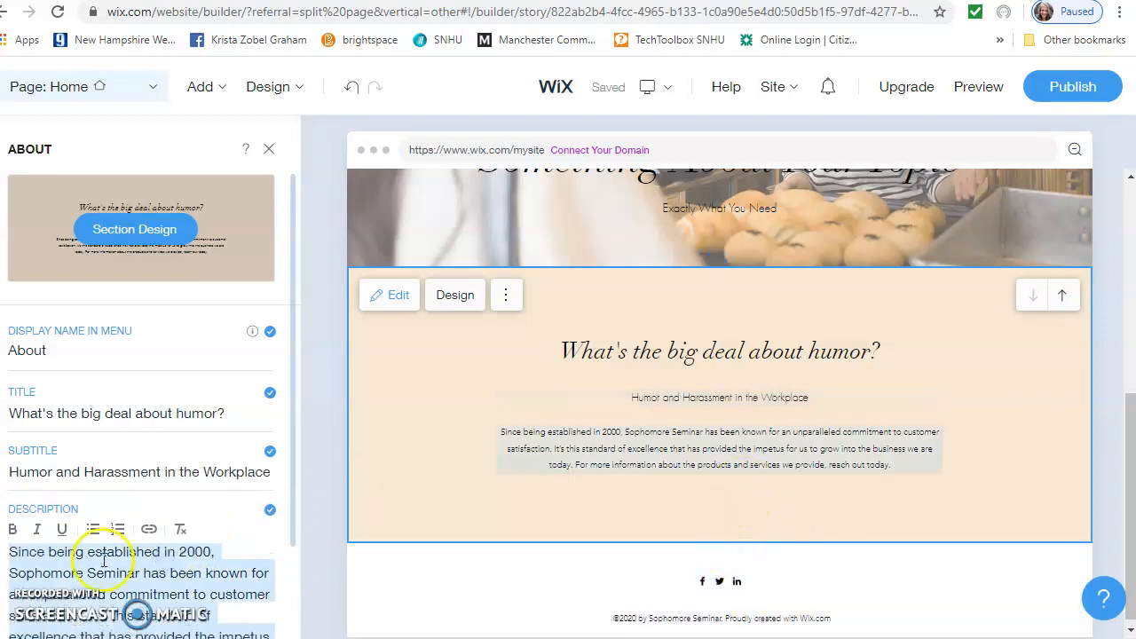
click(14, 557)
drag(213, 619, 80, 575)
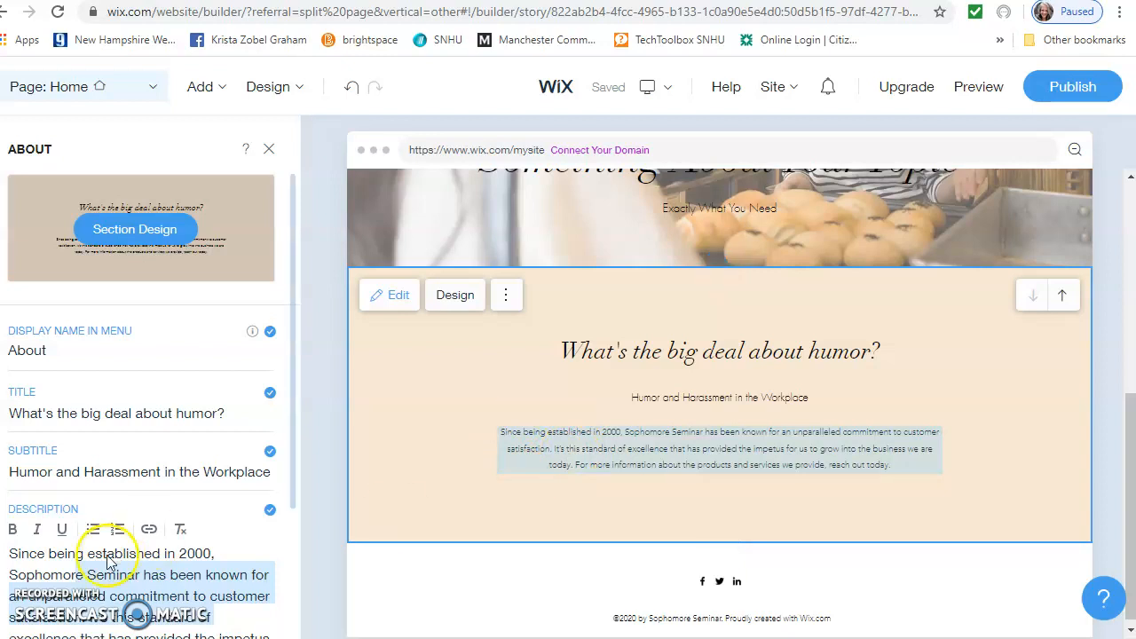
scroll(812, 484, up, 5)
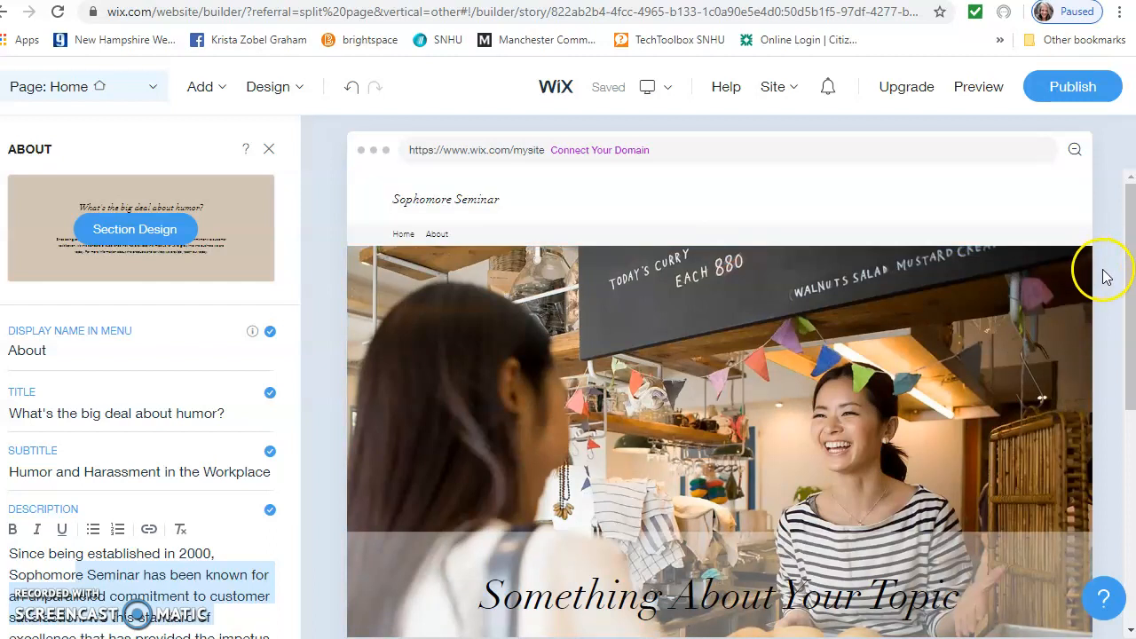
Scroll through the preview to review the retitled hero and About sections
scroll(1096, 266, down, 1)
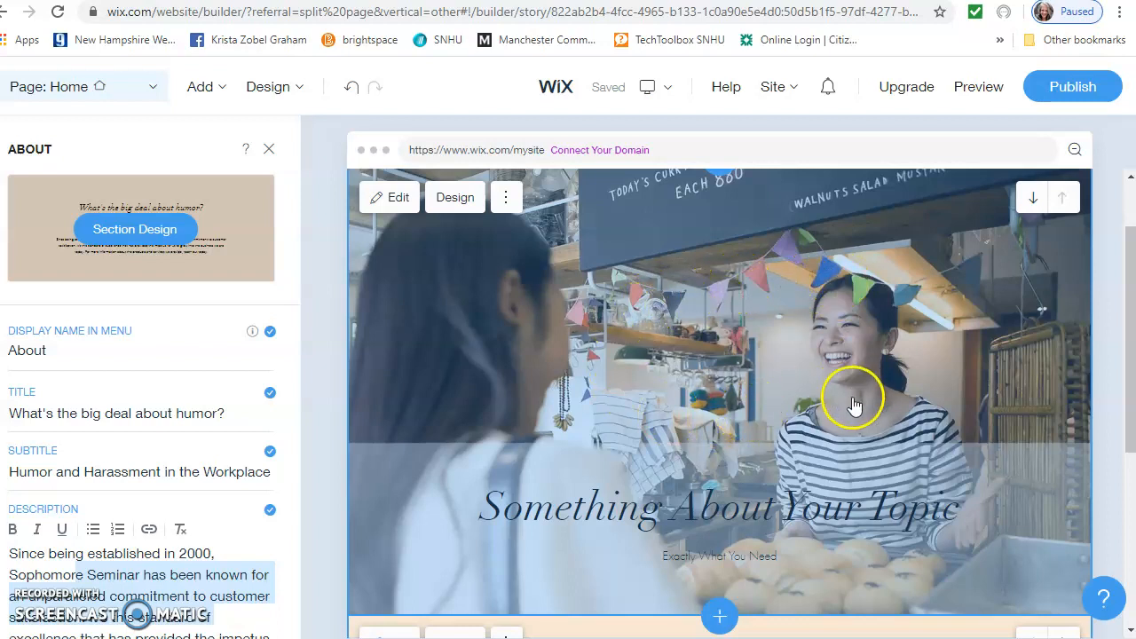
scroll(772, 501, down, 1)
scroll(772, 501, down, 4)
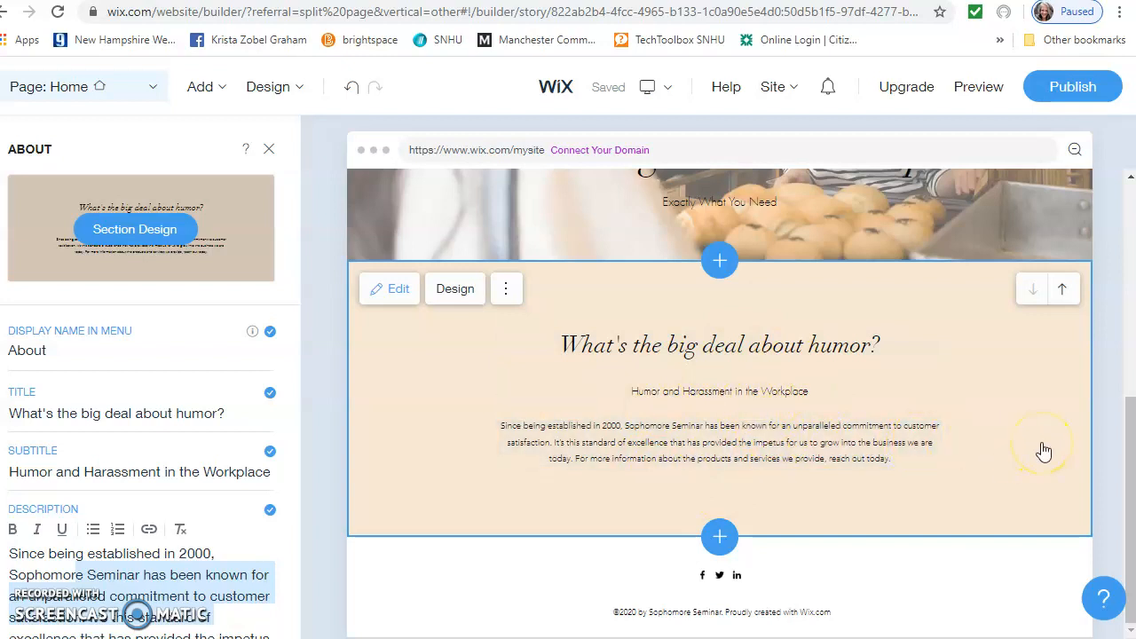
drag(1124, 482, 1124, 257)
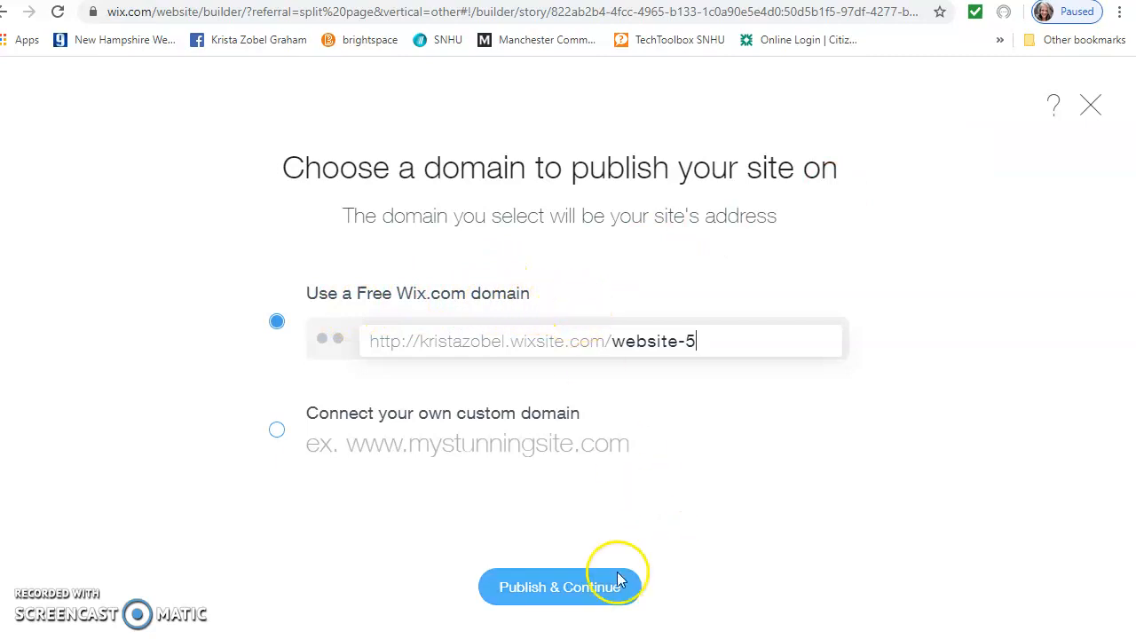
Publish to the free website-5 Wix domain and view the live Sophomore Seminar site
click(572, 590)
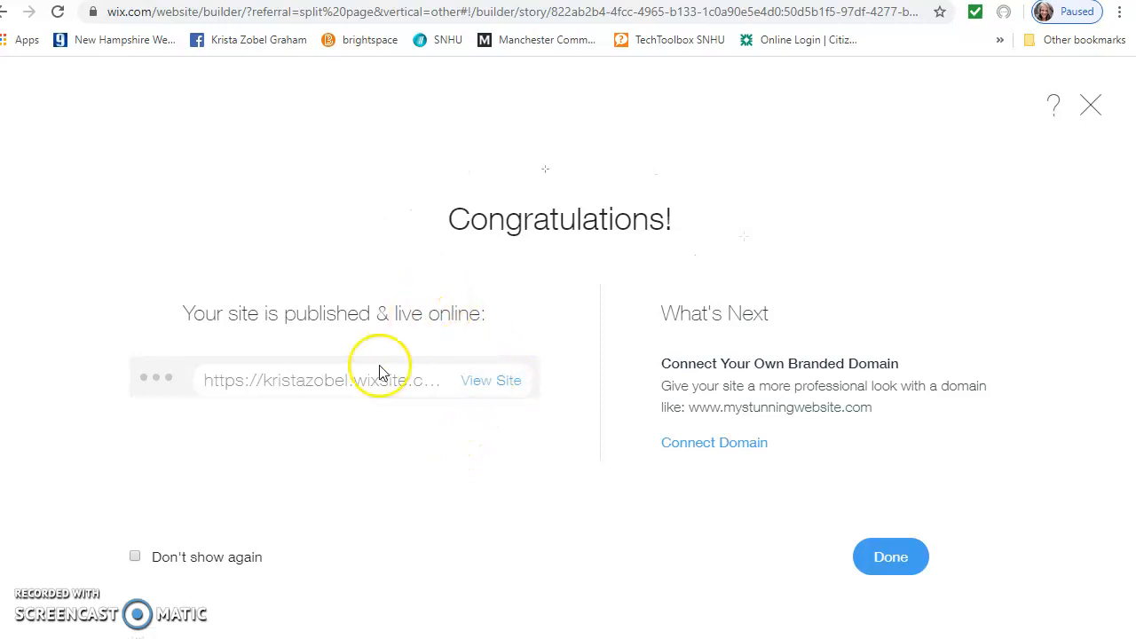
click(498, 385)
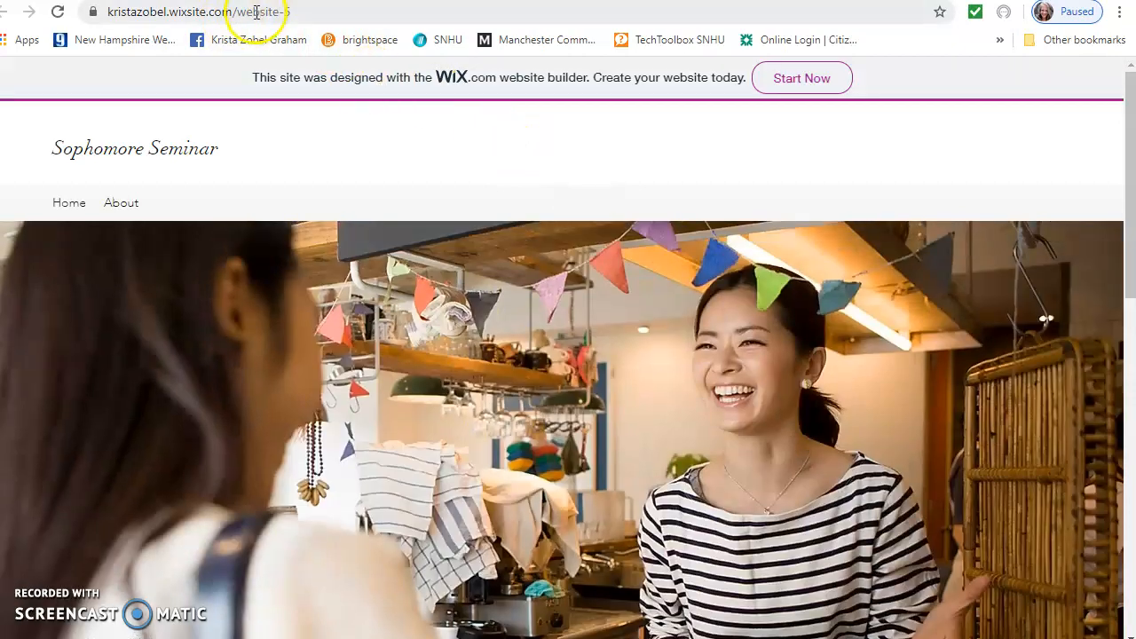
click(256, 13)
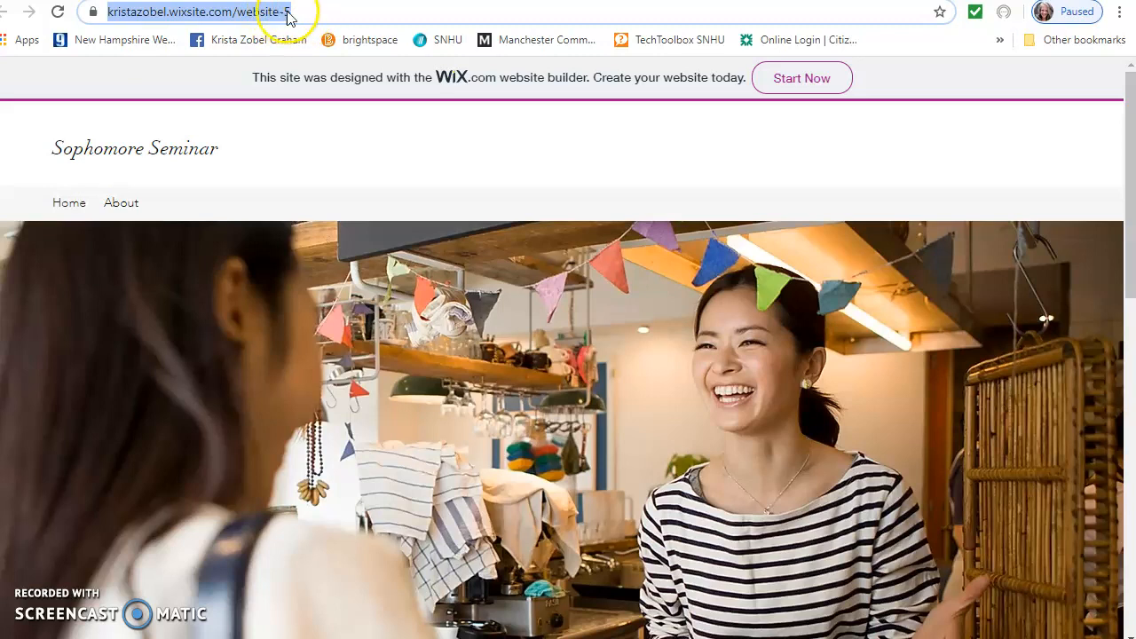
click(299, 16)
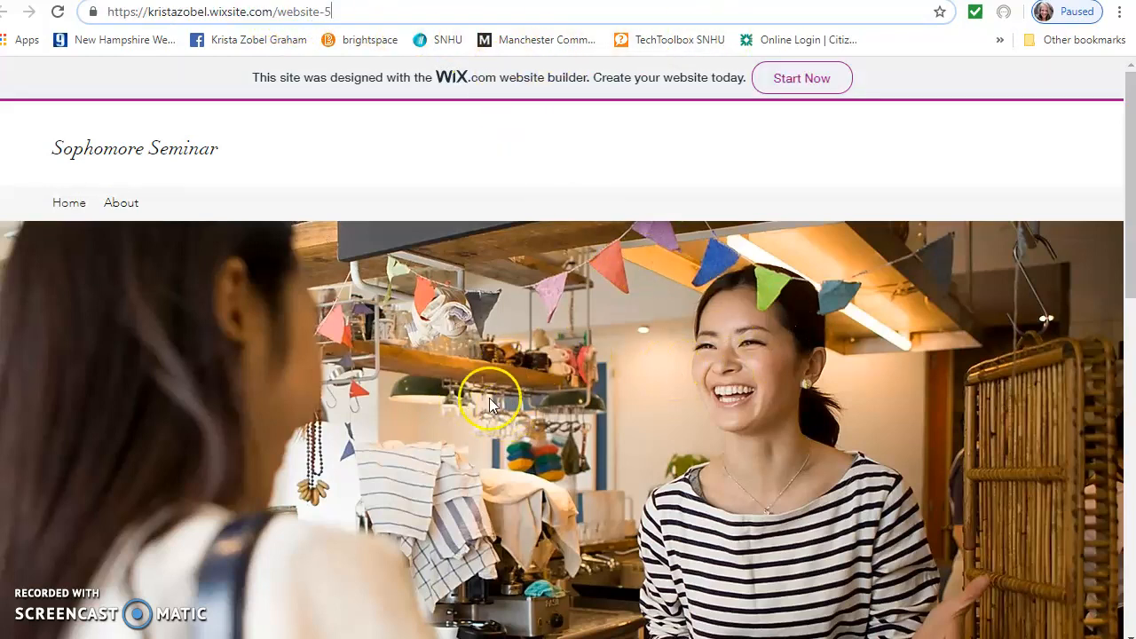
scroll(493, 404, down, 5)
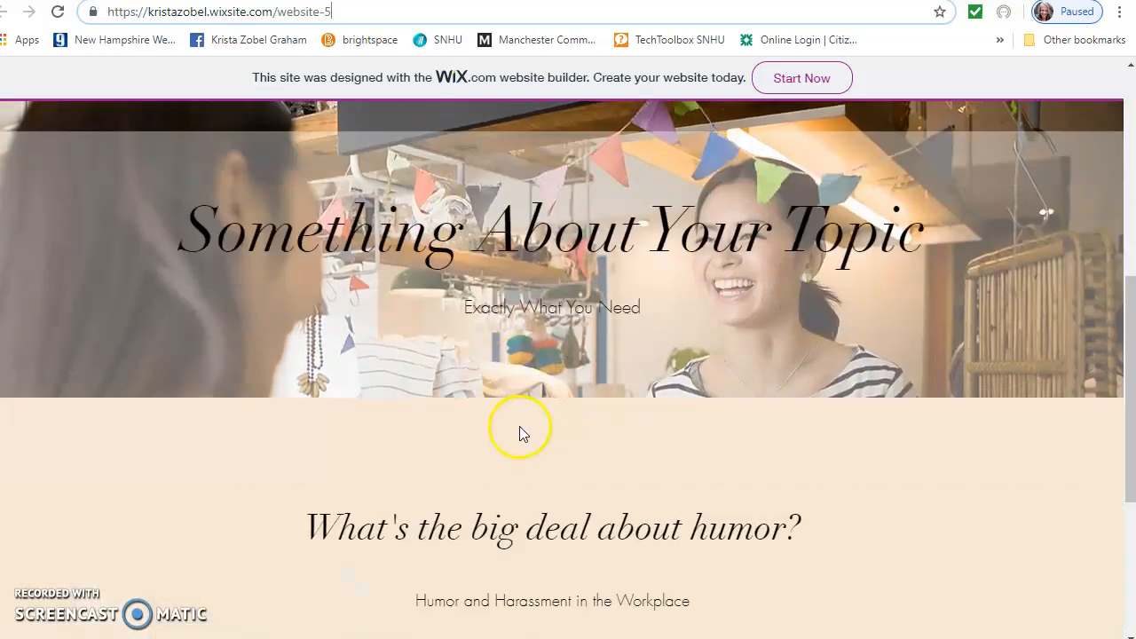
scroll(519, 426, down, 4)
scroll(522, 421, up, 9)
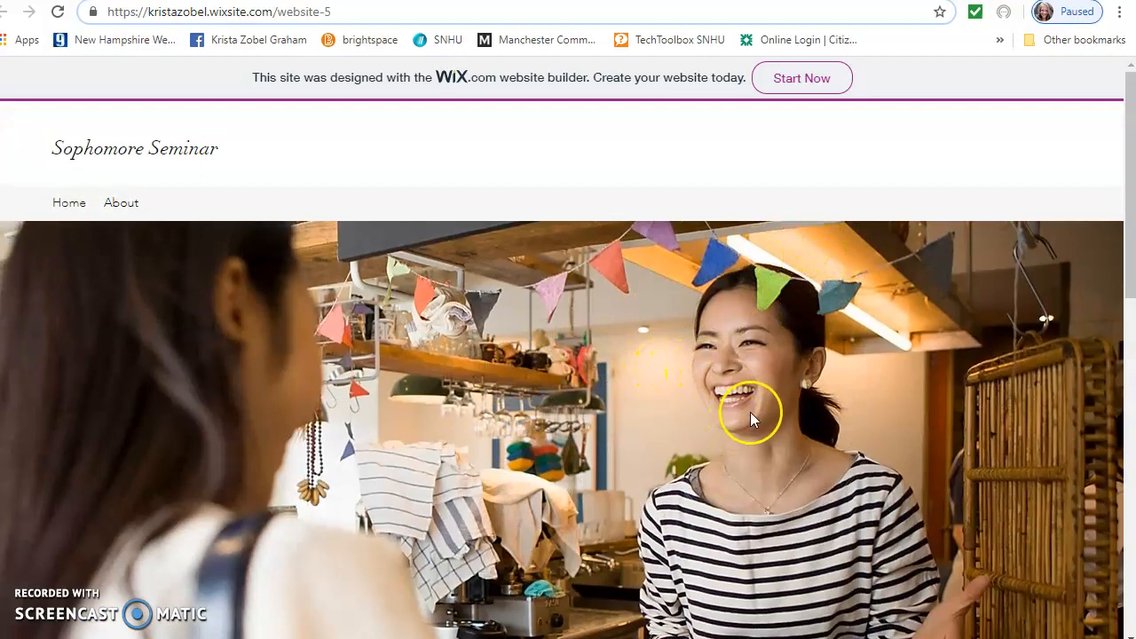
scroll(781, 426, down, 5)
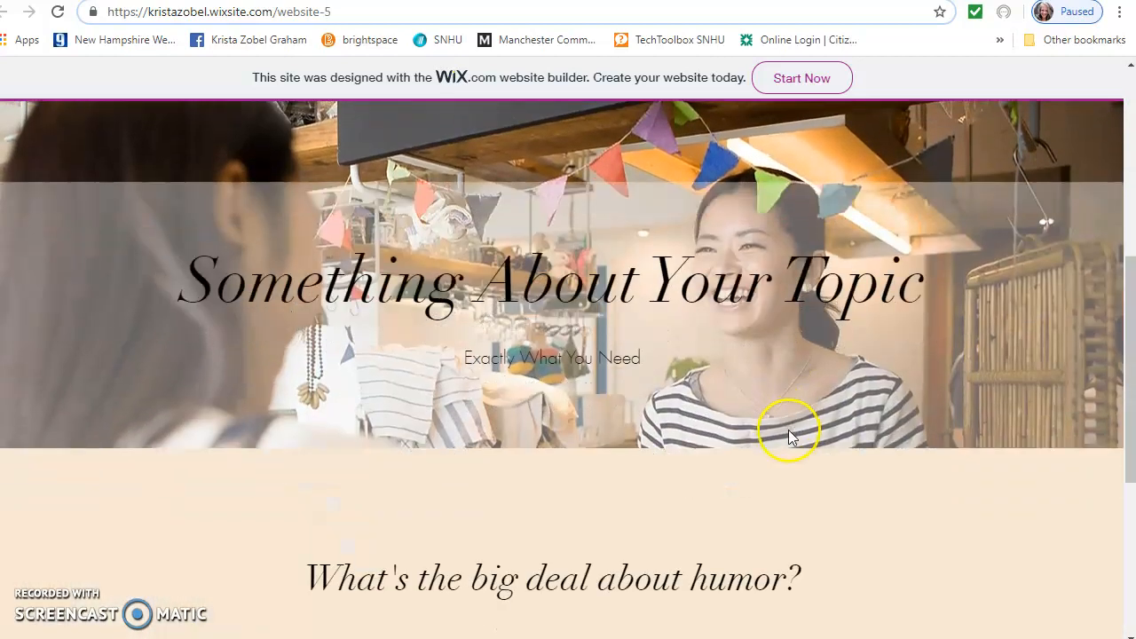
scroll(793, 440, down, 2)
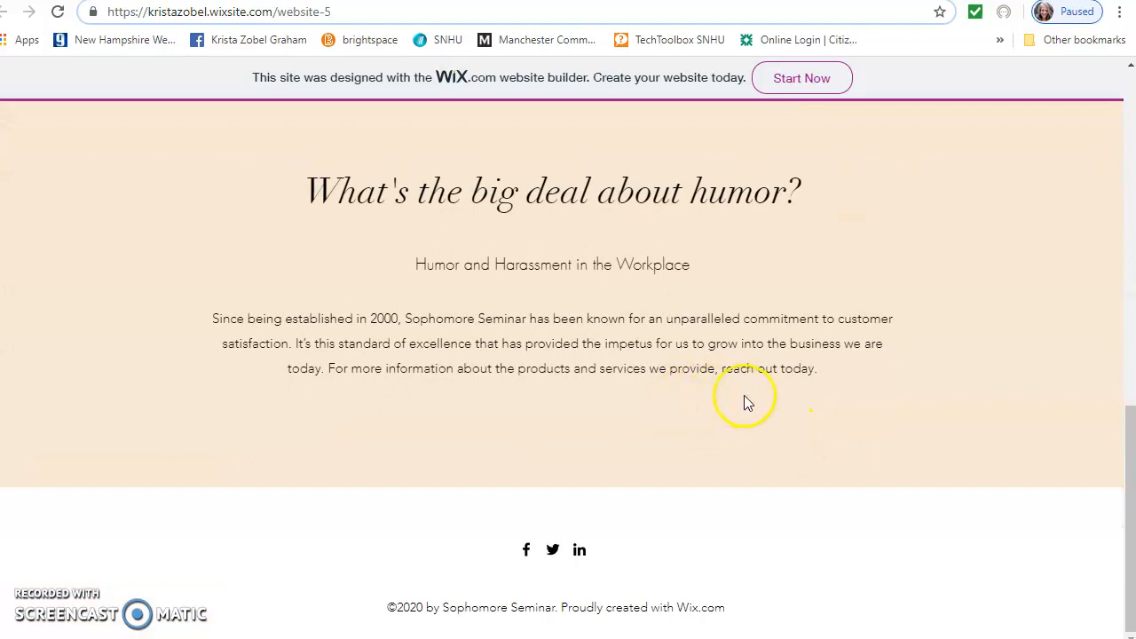
scroll(742, 392, up, 8)
scroll(744, 388, up, 3)
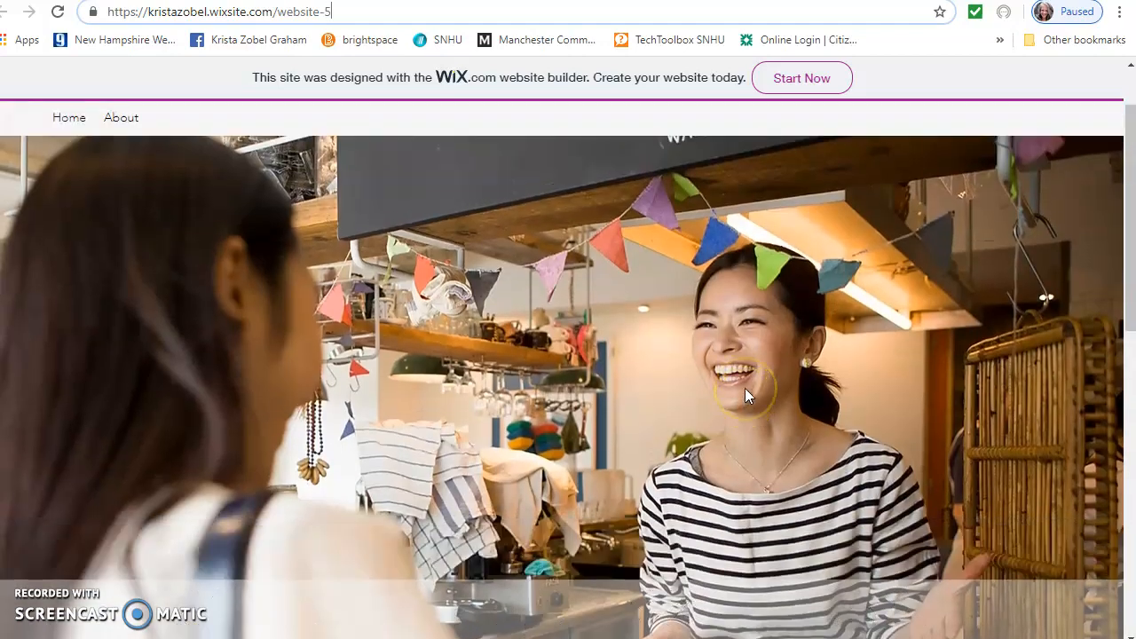